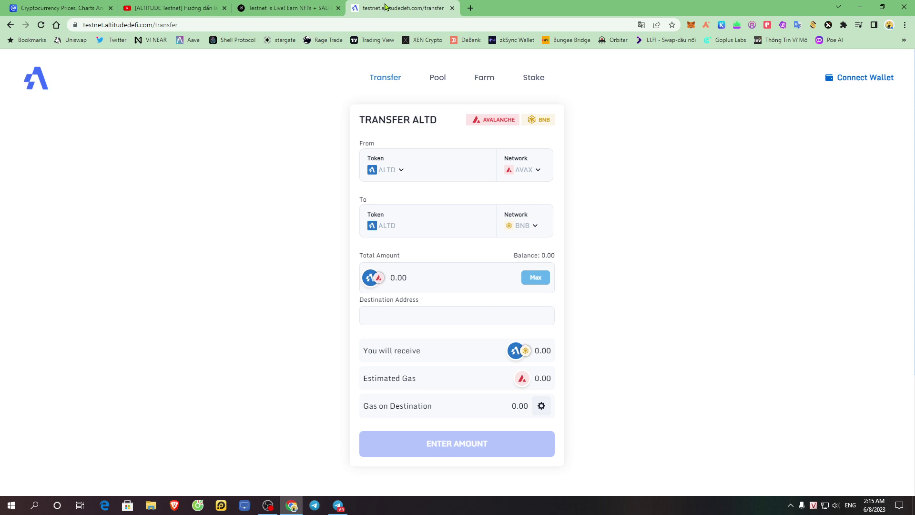
# - Check the Altitude testnet tutorial on YouTube and the title of the Altitude campaign on Galxe
pyautogui.click(203, 6)
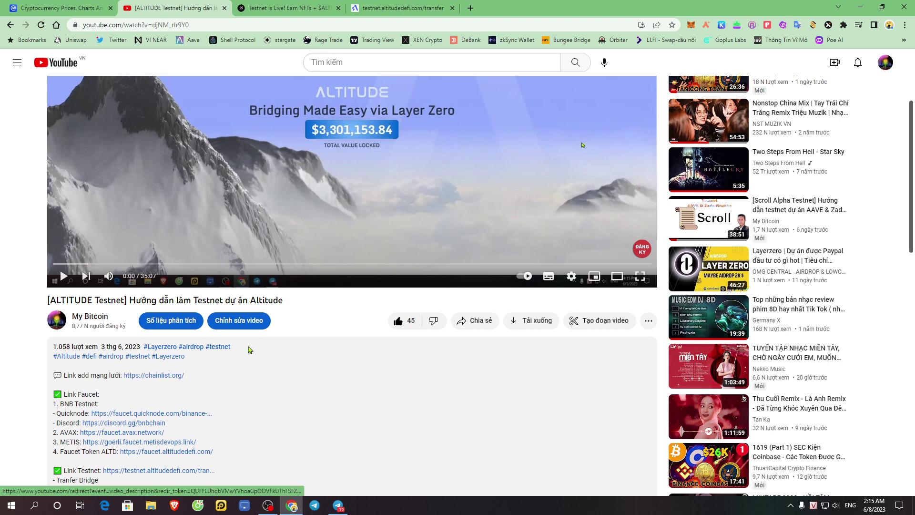
pyautogui.scroll(3, 312, 342)
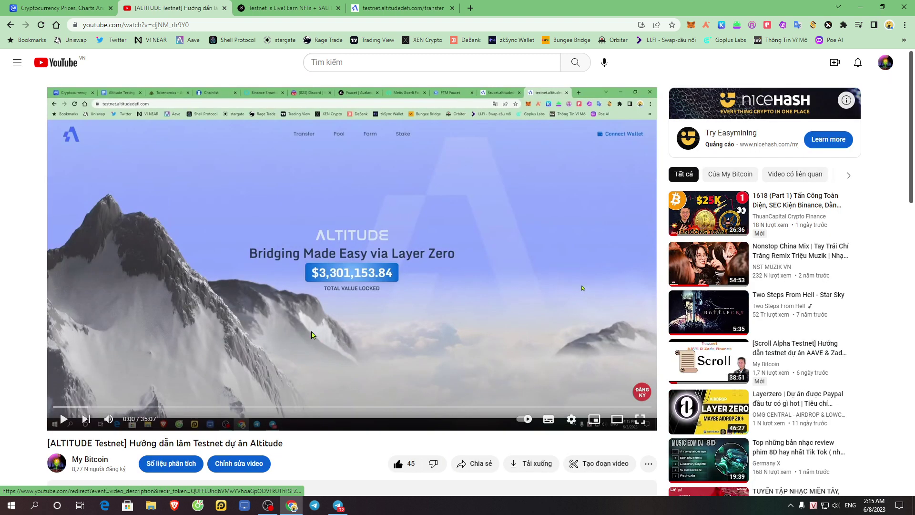
pyautogui.click(286, 7)
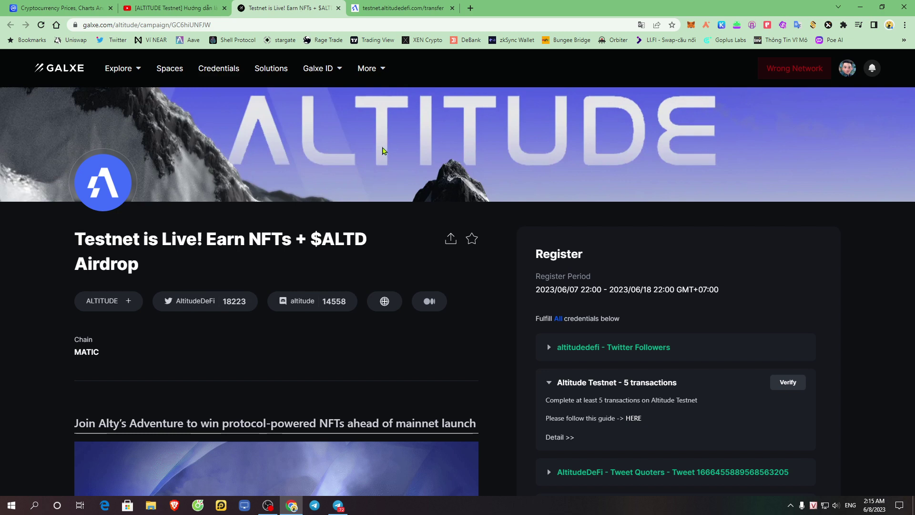
pyautogui.moveTo(122, 239); pyautogui.dragTo(230, 240)
pyautogui.click(218, 240)
# - Examine the campaign's allowlist supply and the description of the Alty Egg NFT giveaway
pyautogui.scroll(-5, 307, 261)
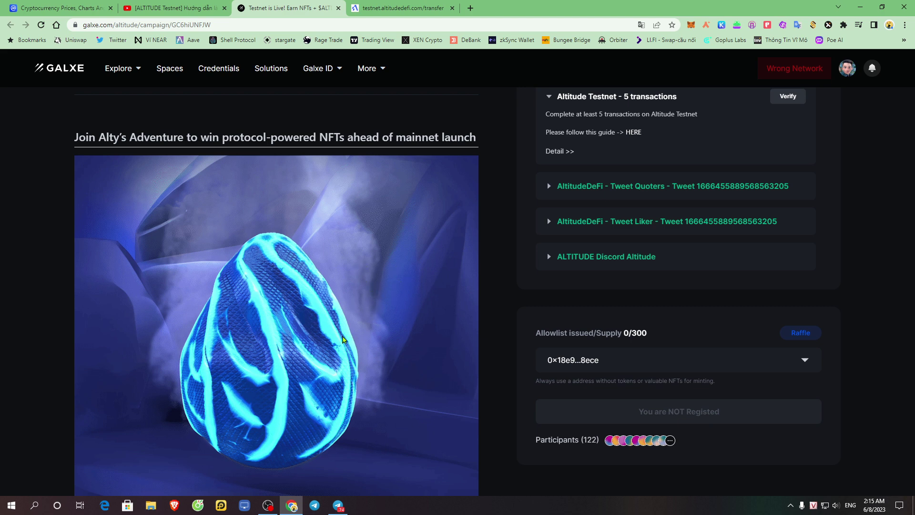
pyautogui.scroll(-3, 317, 343)
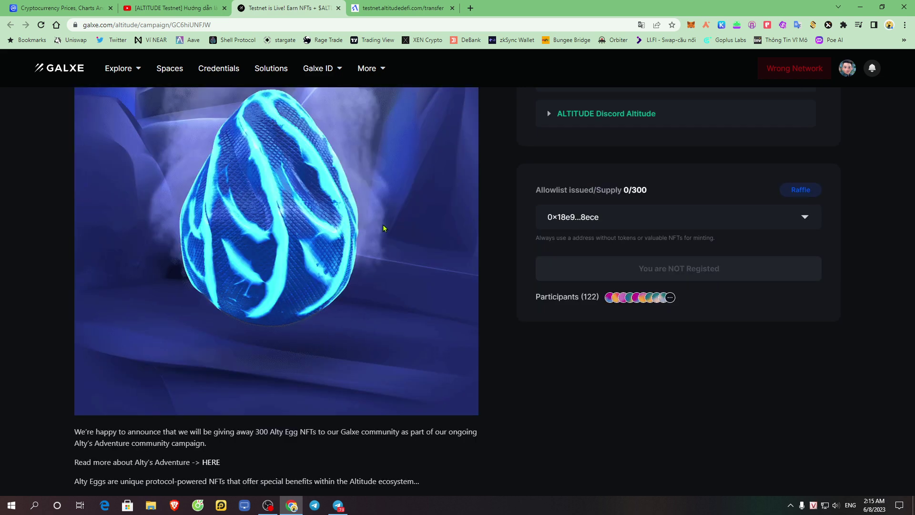
pyautogui.moveTo(537, 187); pyautogui.dragTo(651, 193)
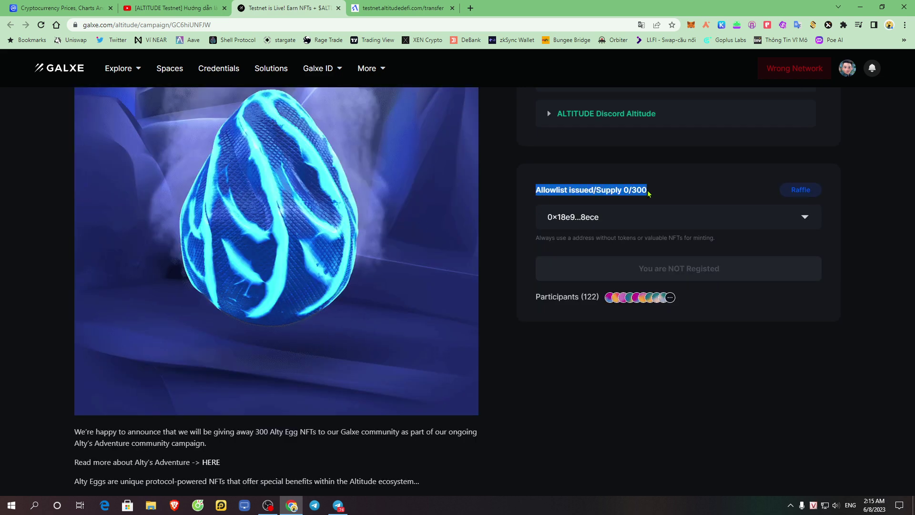
pyautogui.click(676, 195)
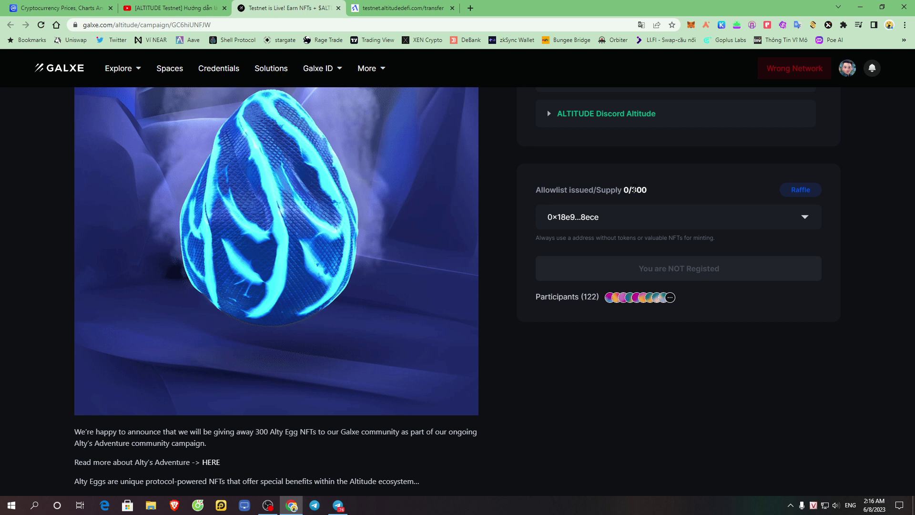
pyautogui.tripleClick(542, 193)
pyautogui.click(679, 190)
pyautogui.moveTo(660, 192); pyautogui.dragTo(601, 191)
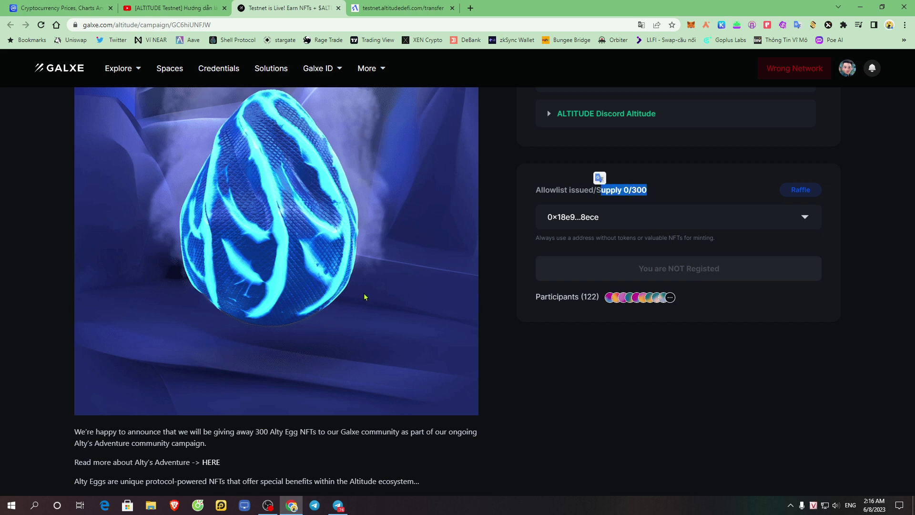
pyautogui.scroll(-6, 337, 310)
pyautogui.scroll(3, 349, 307)
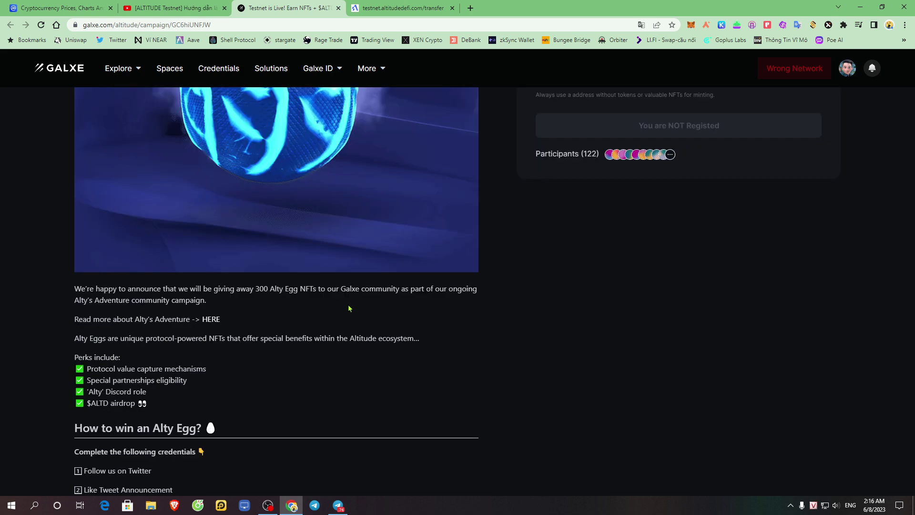
# - Examine the $ALTD airdrop reward named in the campaign title and the Alty Egg artwork
pyautogui.scroll(9, 305, 316)
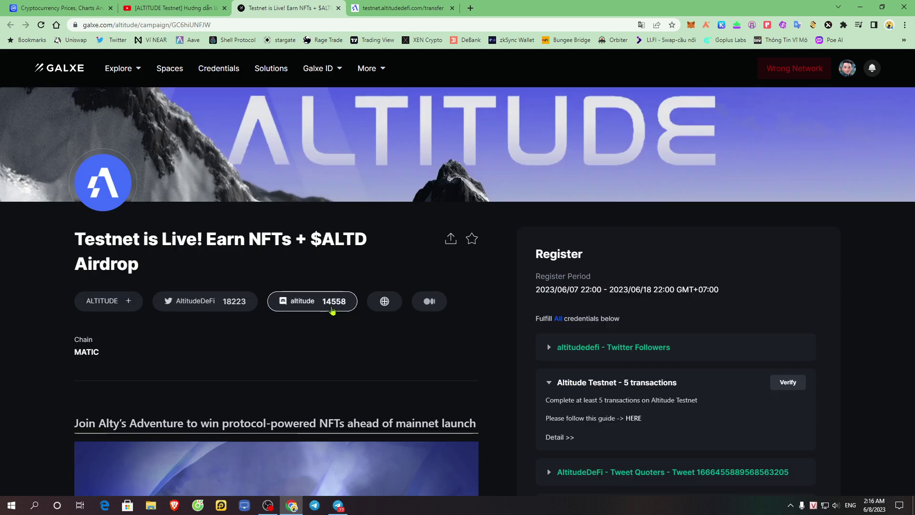
pyautogui.moveTo(313, 238); pyautogui.dragTo(355, 240)
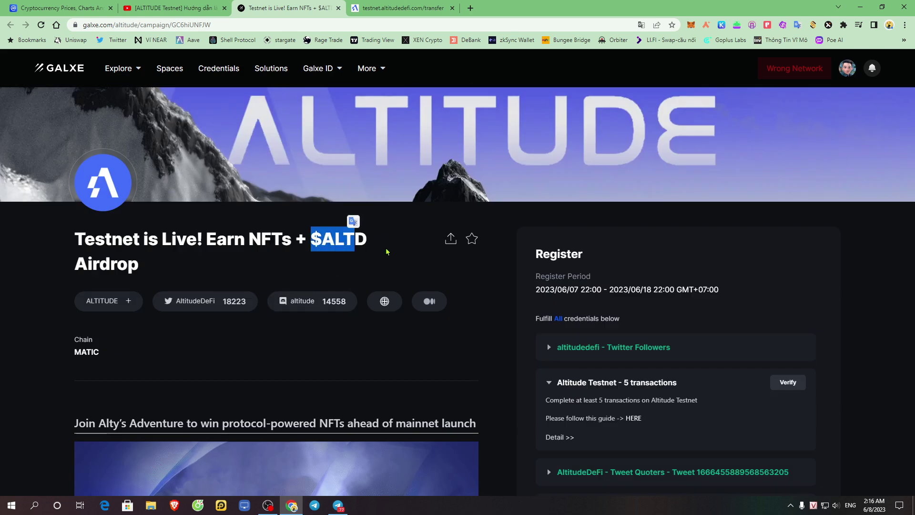
pyautogui.scroll(-6, 397, 259)
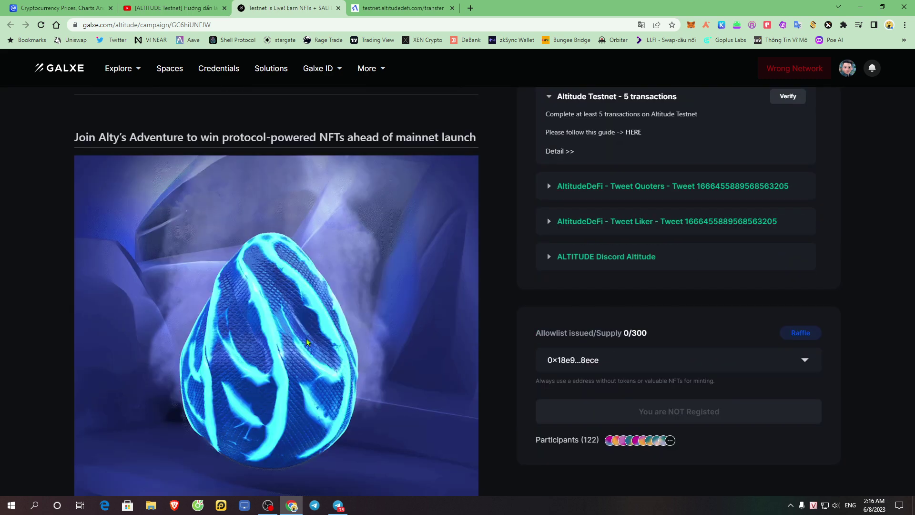
pyautogui.scroll(-3, 314, 344)
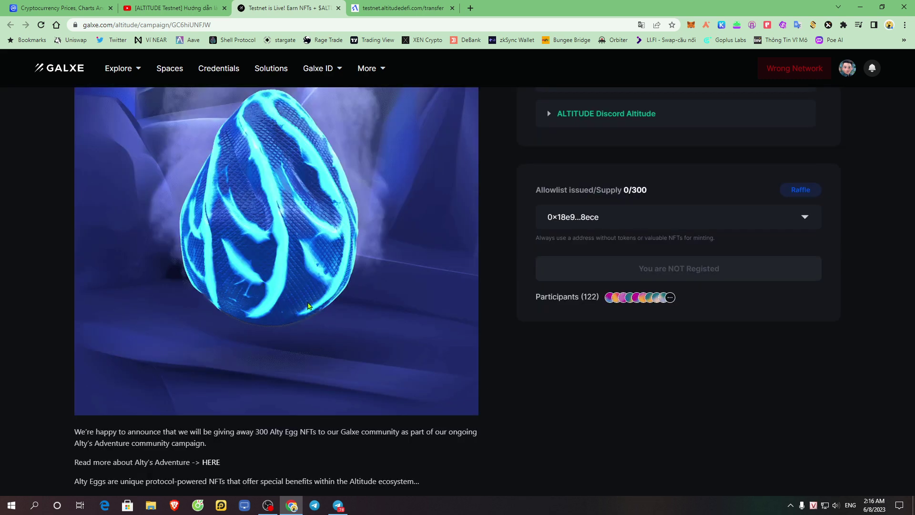
pyautogui.scroll(9, 308, 306)
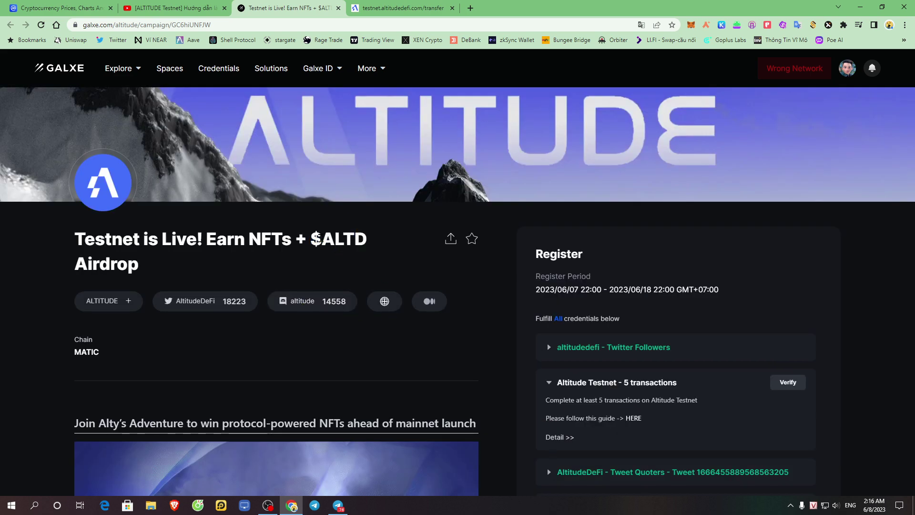
pyautogui.moveTo(314, 238); pyautogui.dragTo(386, 250)
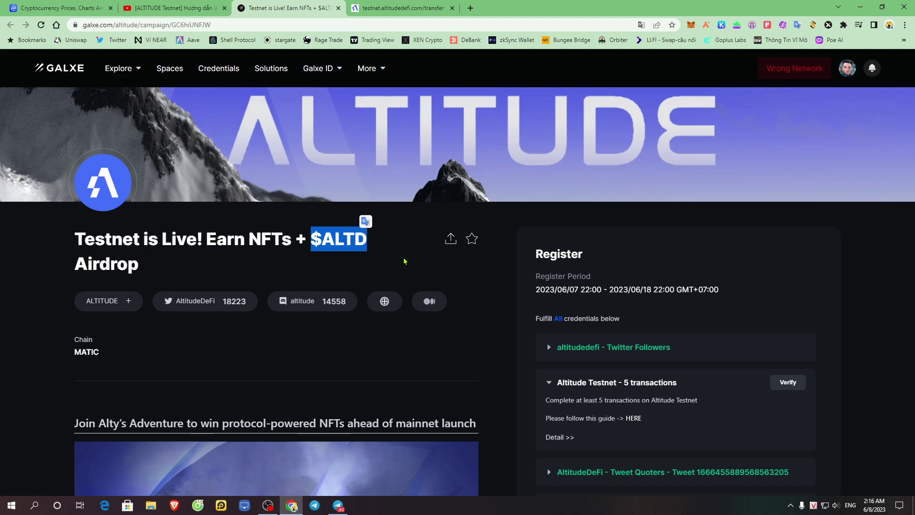
pyautogui.click(392, 285)
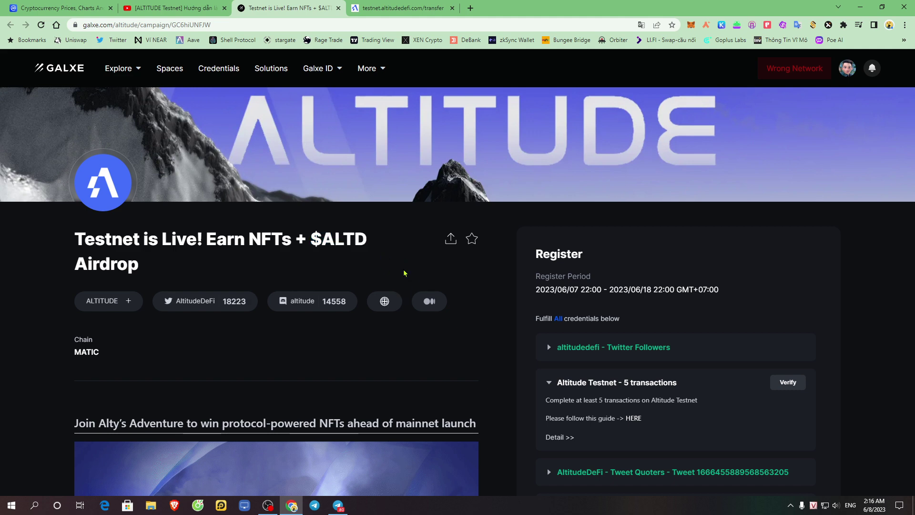
# - Compare the campaign's testnet transaction requirement with the Altitude transfer page and the YouTube tutorial
pyautogui.scroll(-3, 429, 301)
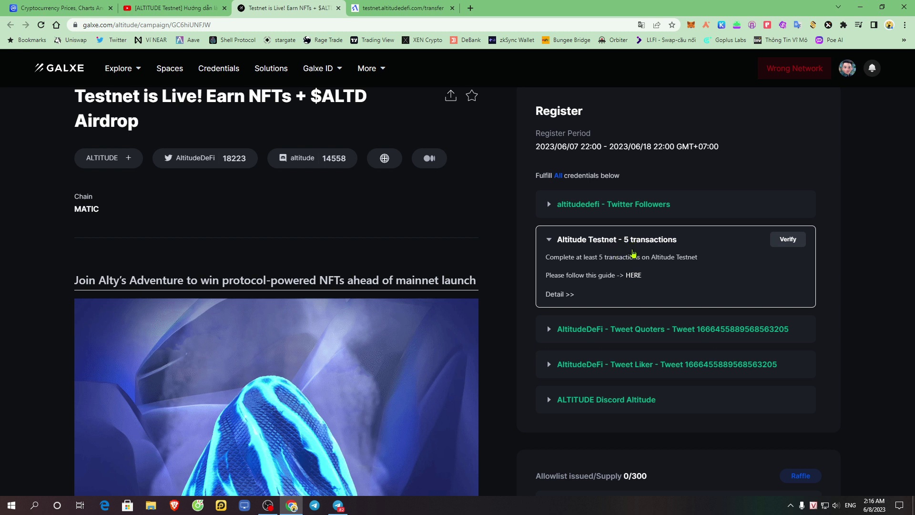
pyautogui.click(372, 6)
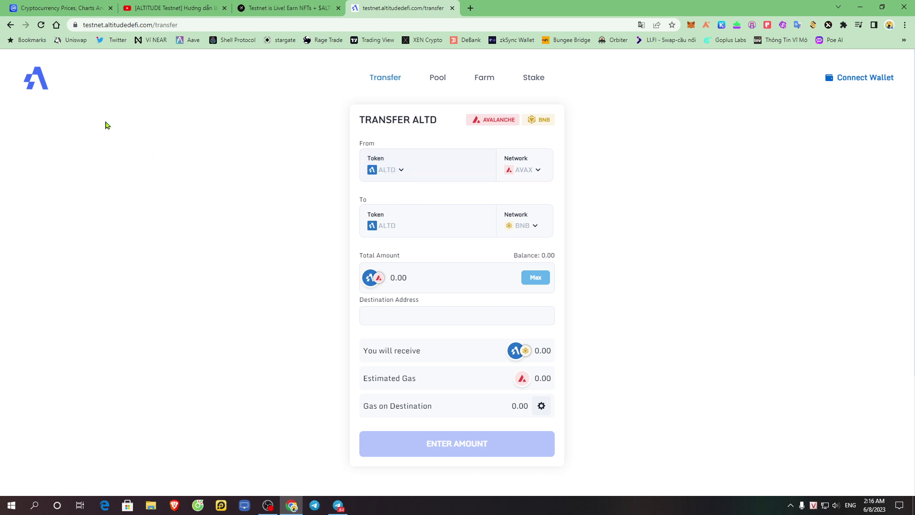
pyautogui.click(171, 9)
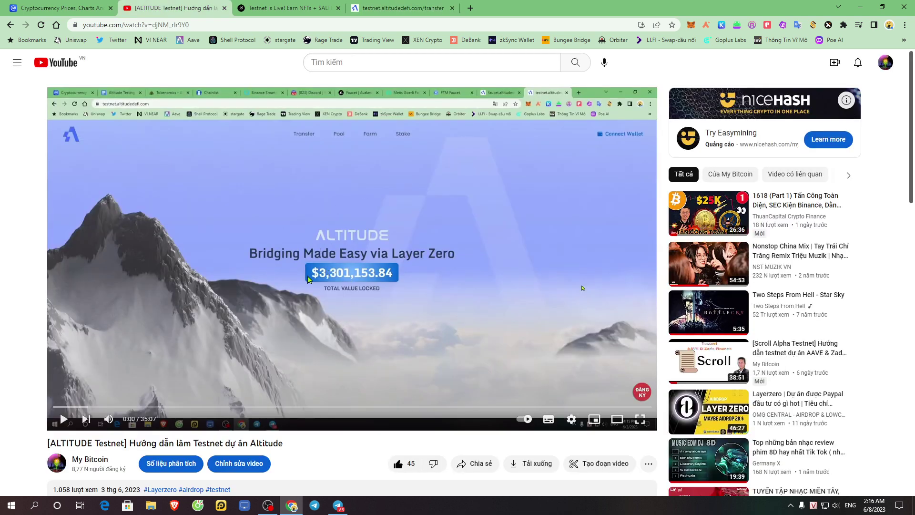
pyautogui.click(290, 8)
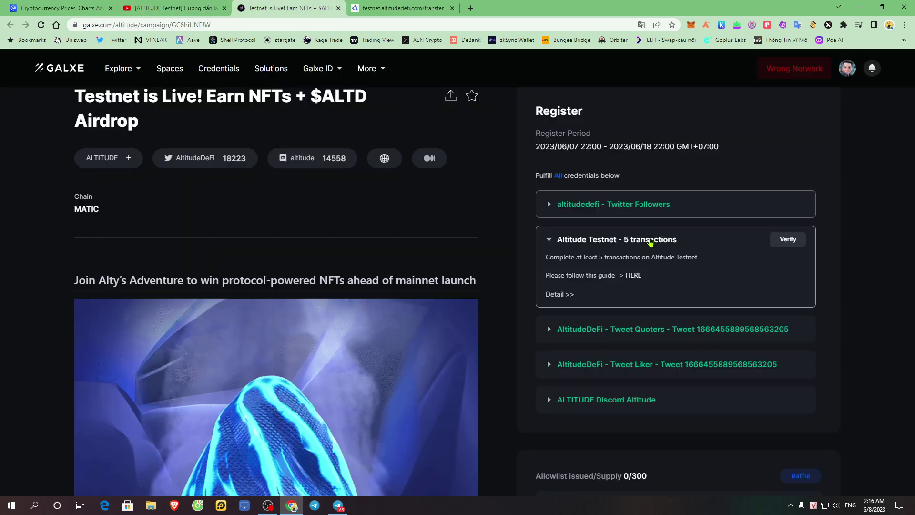
# - Examine the start and end dates of the campaign's register period
pyautogui.scroll(3, 651, 242)
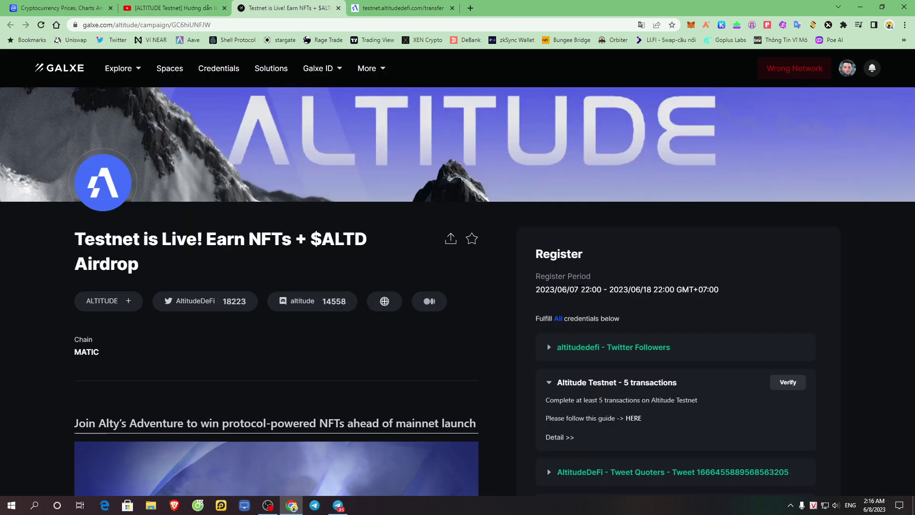
pyautogui.moveTo(578, 290); pyautogui.dragTo(556, 289)
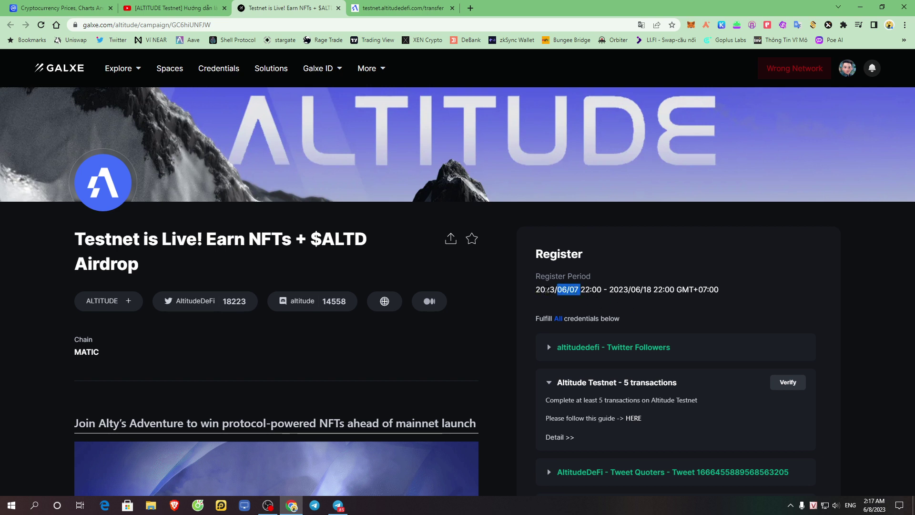
pyautogui.moveTo(651, 289); pyautogui.dragTo(630, 289)
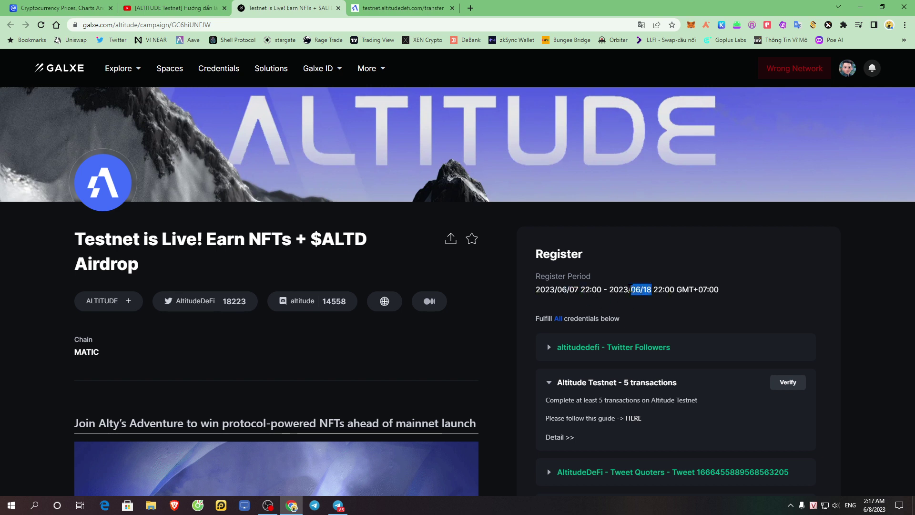
pyautogui.click(738, 287)
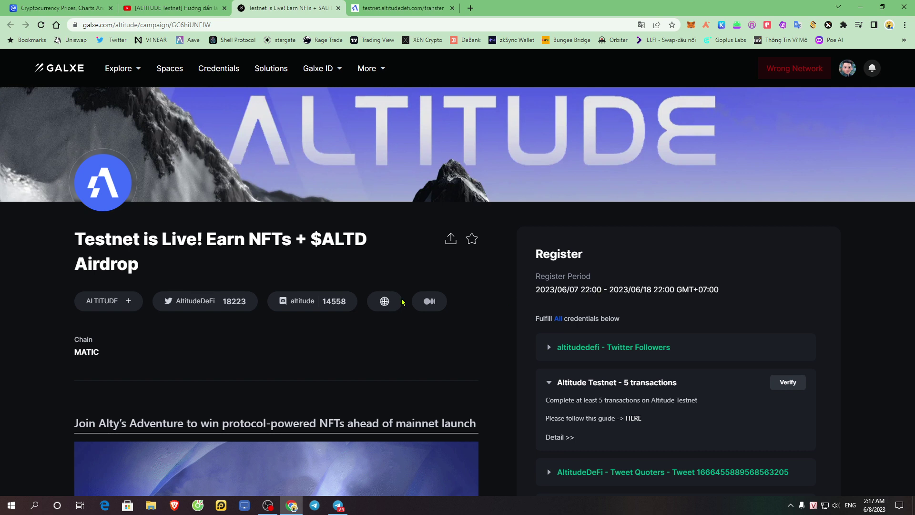
pyautogui.moveTo(81, 237); pyautogui.dragTo(204, 238)
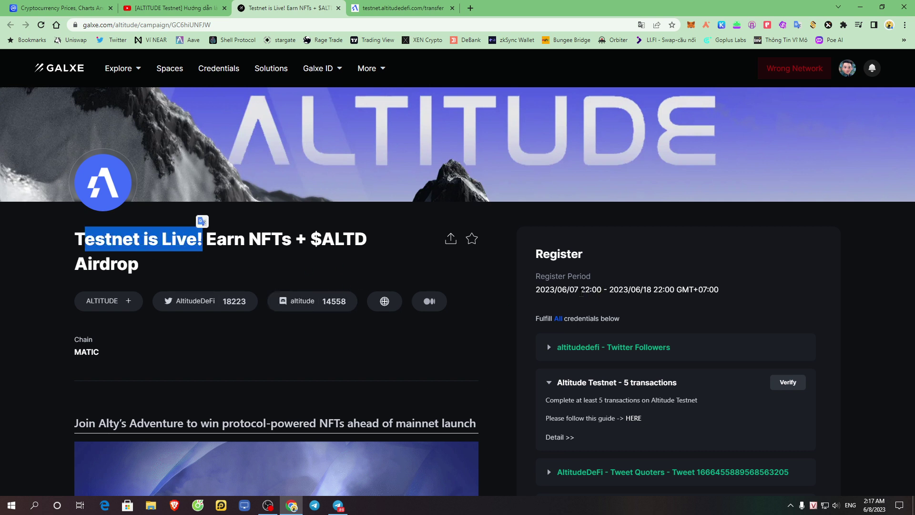
pyautogui.moveTo(580, 290); pyautogui.dragTo(550, 289)
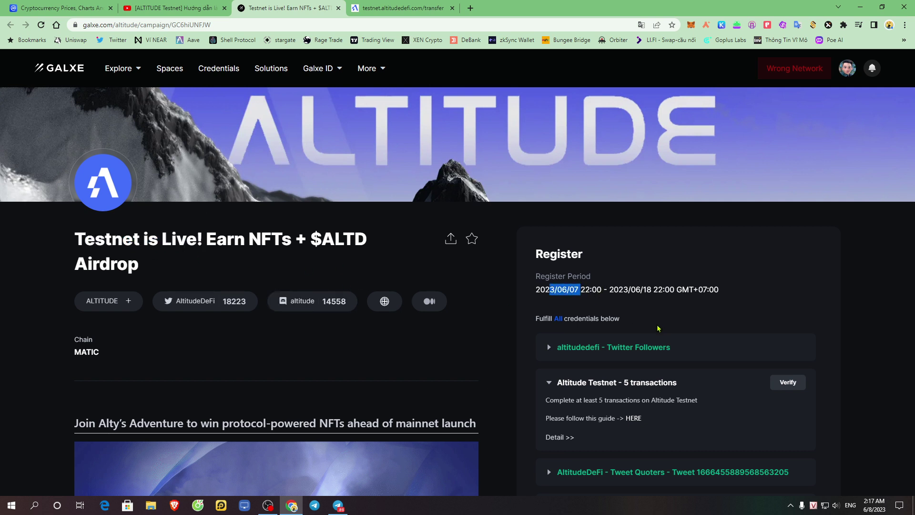
# - Review the required credentials and the wallet registration section, and recheck the register period's end date
pyautogui.scroll(-6, 657, 328)
pyautogui.scroll(3, 650, 350)
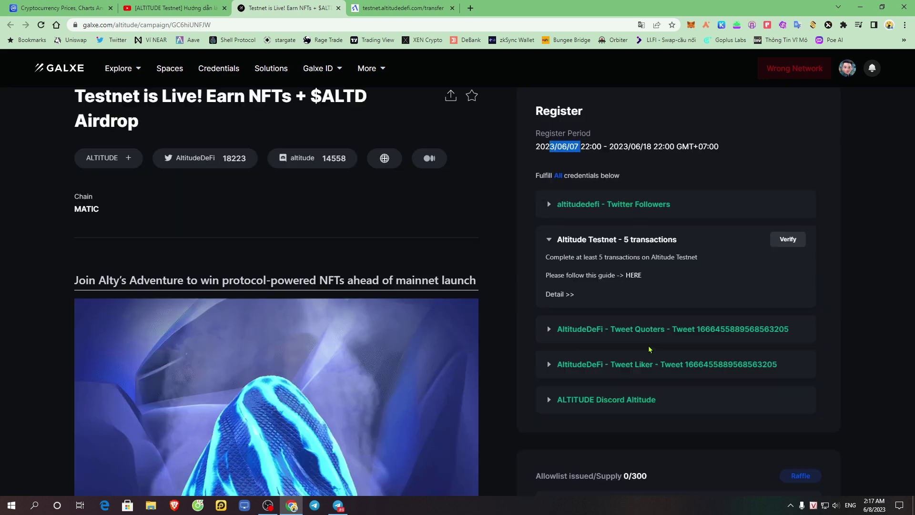
pyautogui.scroll(2, 619, 355)
pyautogui.scroll(-8, 578, 396)
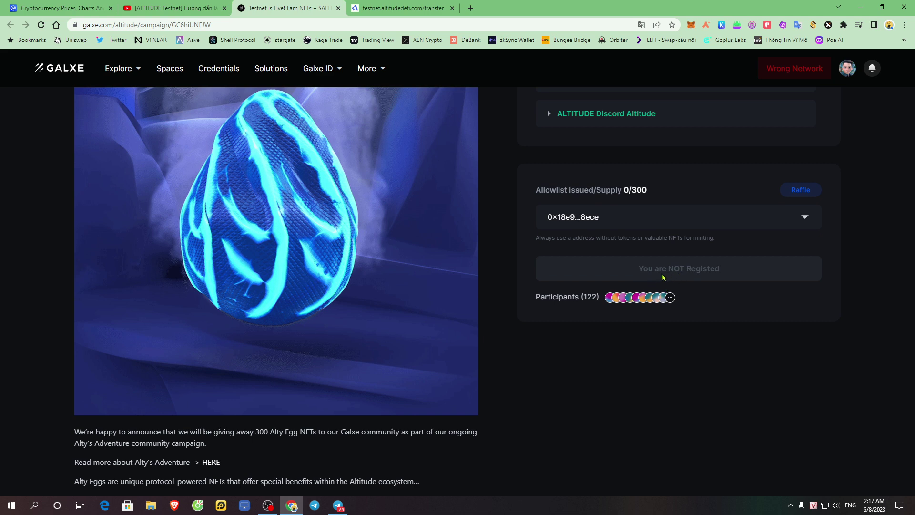
pyautogui.scroll(6, 662, 277)
pyautogui.scroll(3, 658, 291)
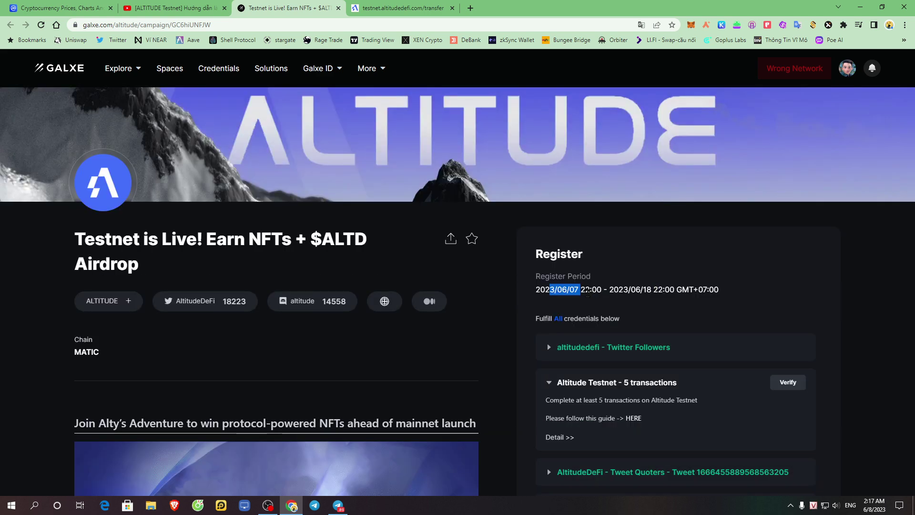
pyautogui.click(635, 288)
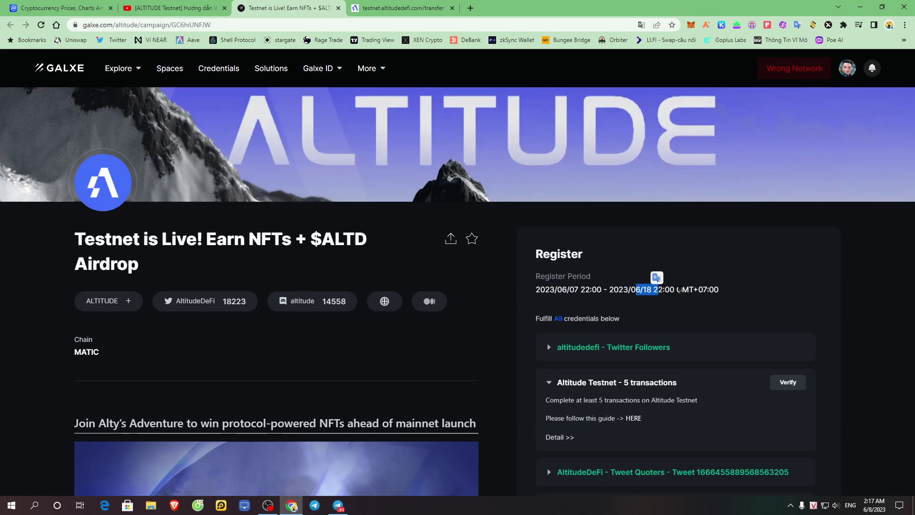
# - Read the "How to win an Alty Egg?" instructions, including the note on verification time for testnet transactions
pyautogui.scroll(-3, 691, 286)
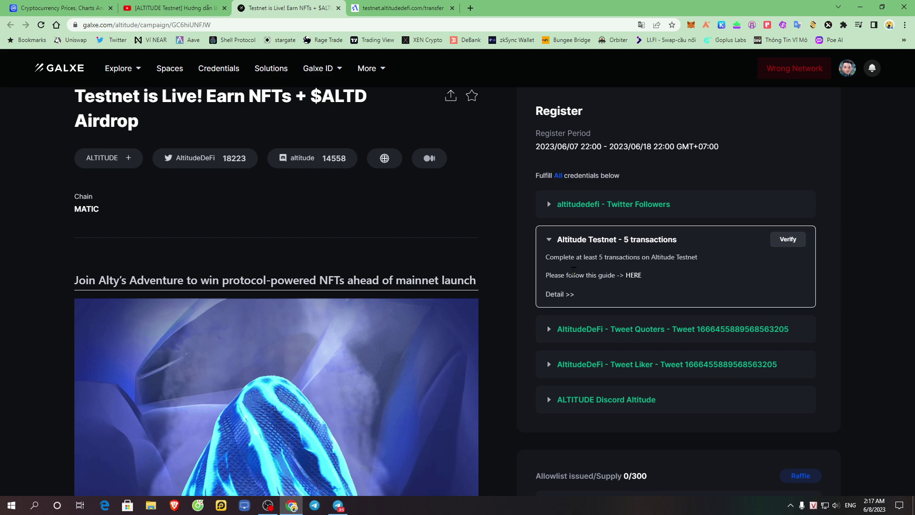
pyautogui.scroll(-9, 503, 315)
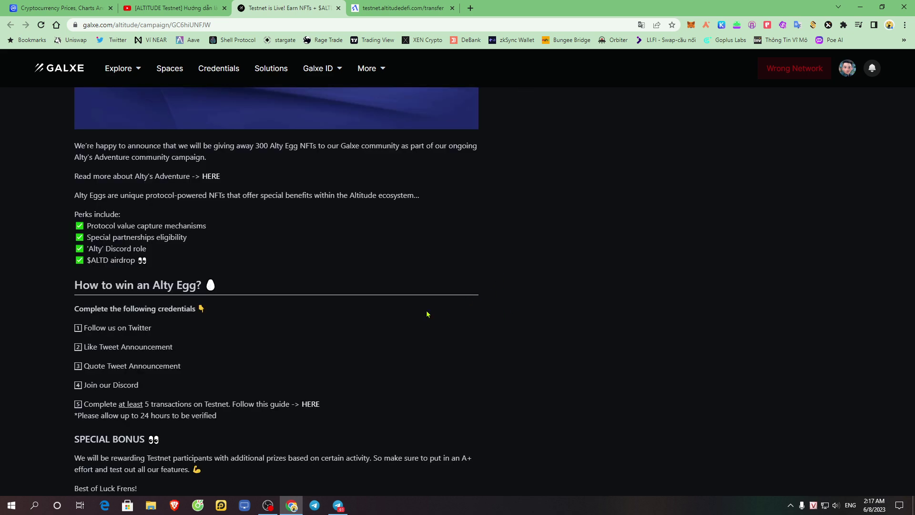
pyautogui.scroll(10, 548, 253)
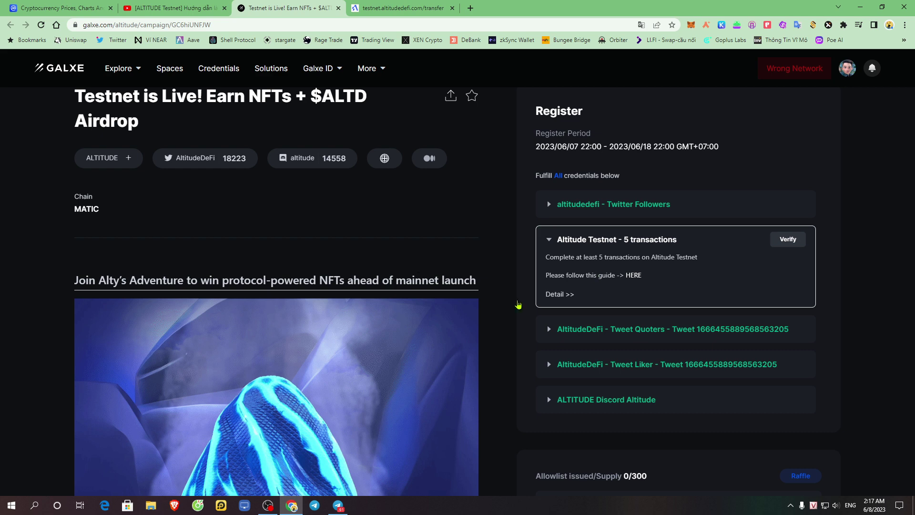
pyautogui.scroll(-9, 429, 324)
pyautogui.scroll(-2, 408, 328)
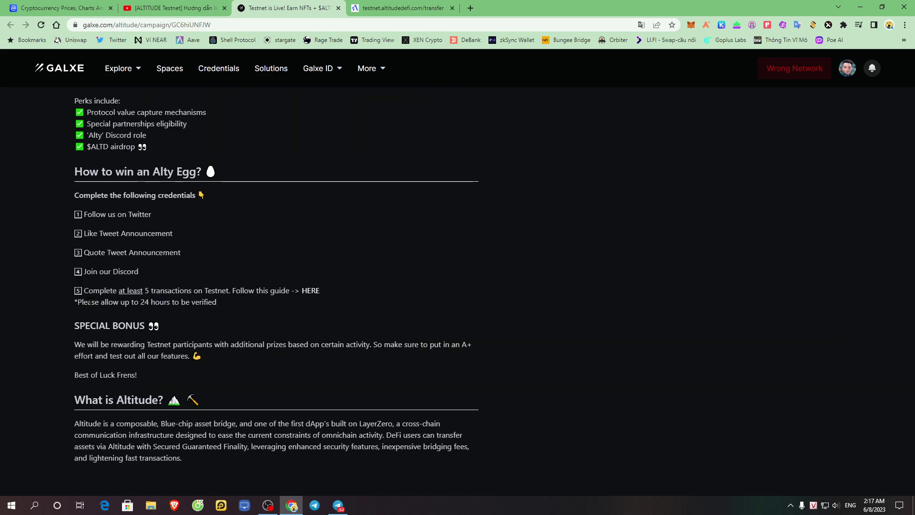
pyautogui.moveTo(127, 302); pyautogui.dragTo(174, 308)
pyautogui.click(173, 308)
pyautogui.scroll(15, 388, 281)
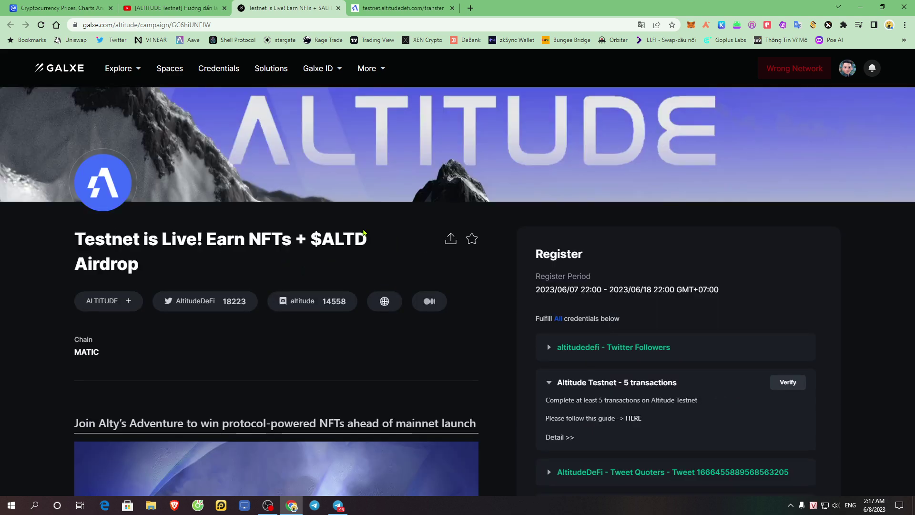
# - Look over the YouTube tutorial on the Altitude testnet, including the video's description
pyautogui.click(379, 6)
pyautogui.click(194, 5)
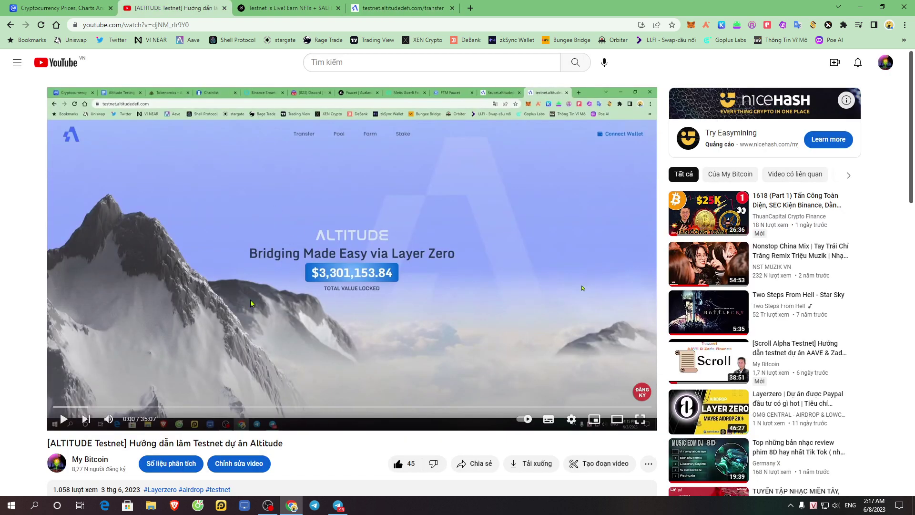
pyautogui.scroll(-3, 248, 337)
pyautogui.scroll(3, 269, 315)
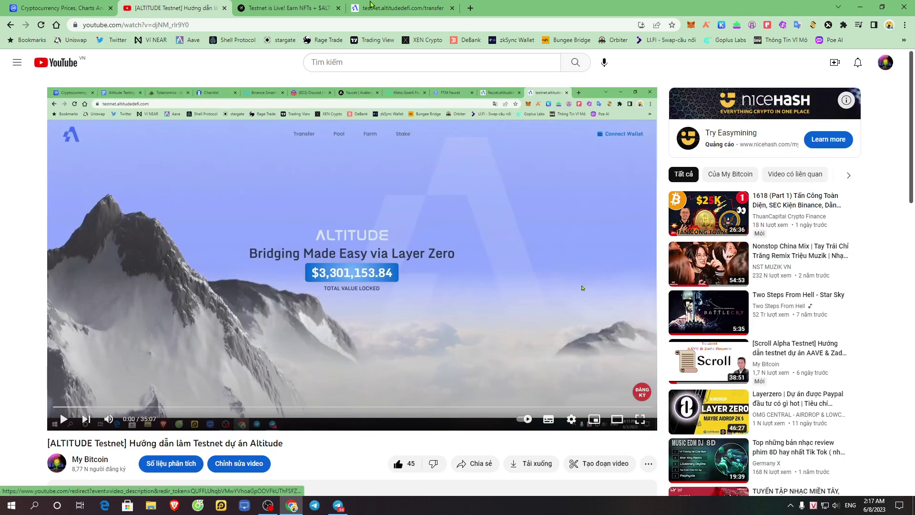
# - Switch to the Altitude transfer page and choose Avalanche as the origin chain
pyautogui.click(373, 7)
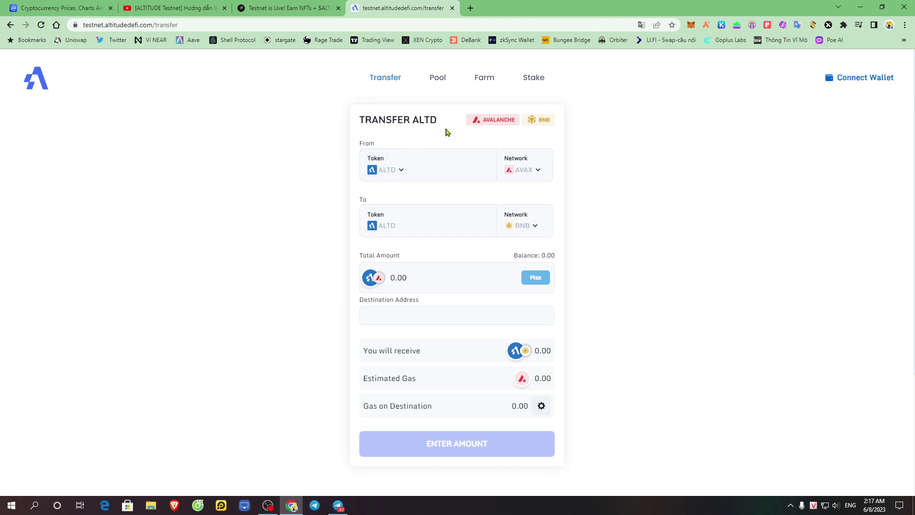
pyautogui.click(533, 170)
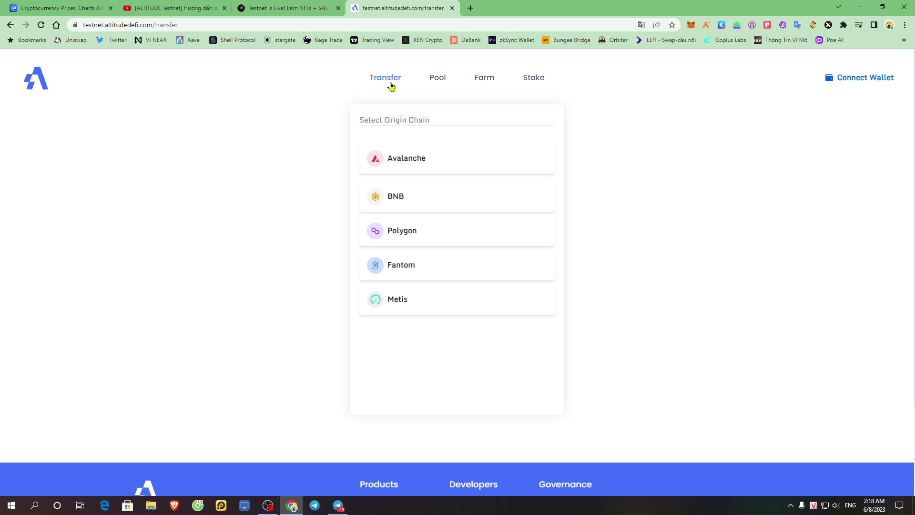
pyautogui.click(419, 162)
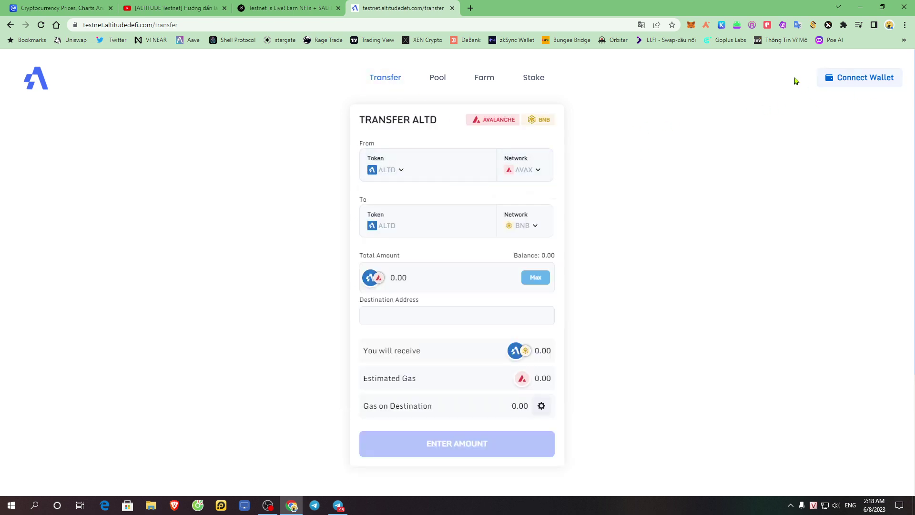
# - Check that MetaMask is on Avalanche Fuji Testnet and connect its Trustwallet account to the Altitude site
pyautogui.click(853, 84)
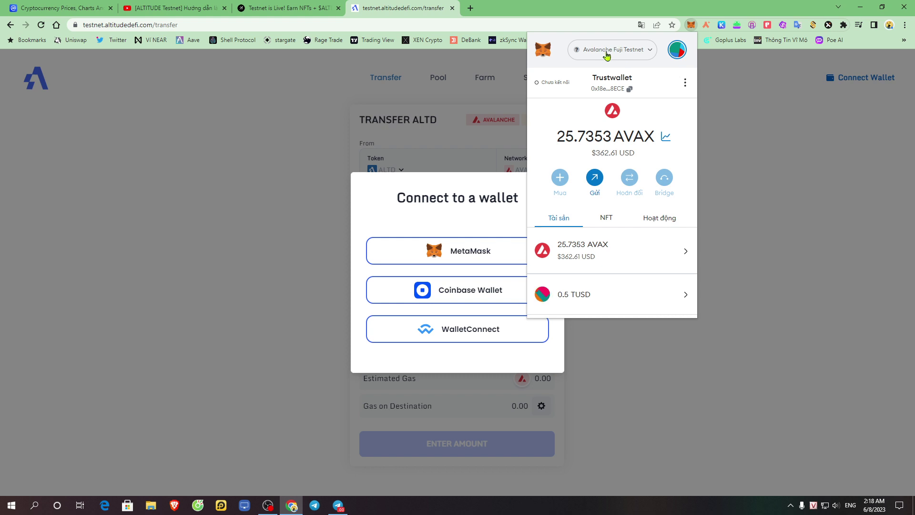
pyautogui.click(616, 51)
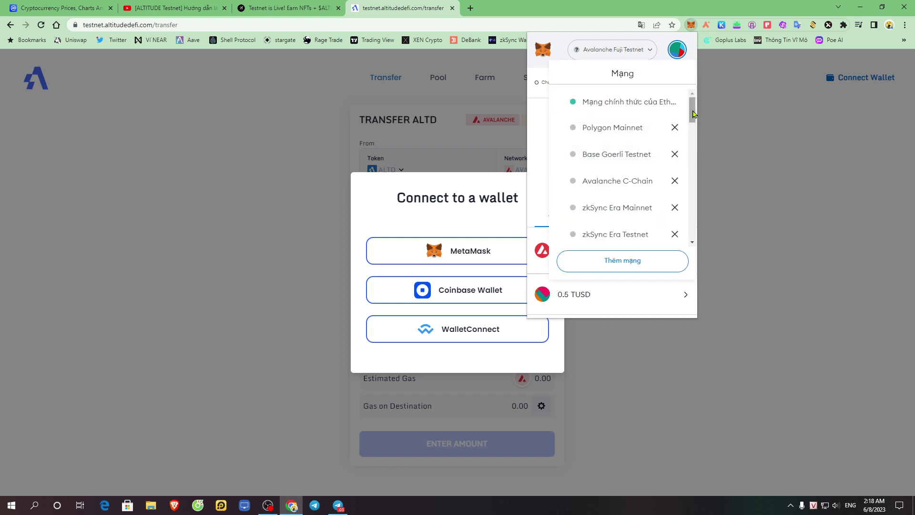
pyautogui.moveTo(692, 119); pyautogui.dragTo(689, 192)
pyautogui.scroll(1, 618, 184)
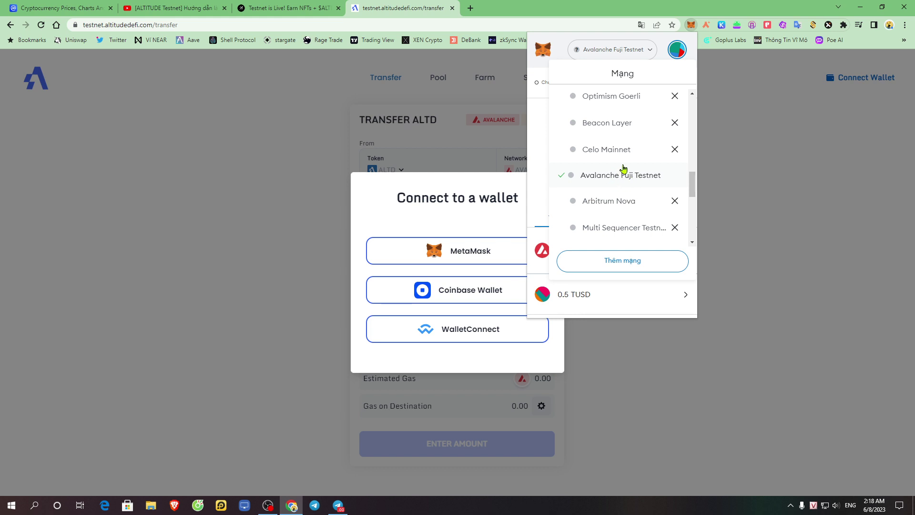
pyautogui.click(465, 238)
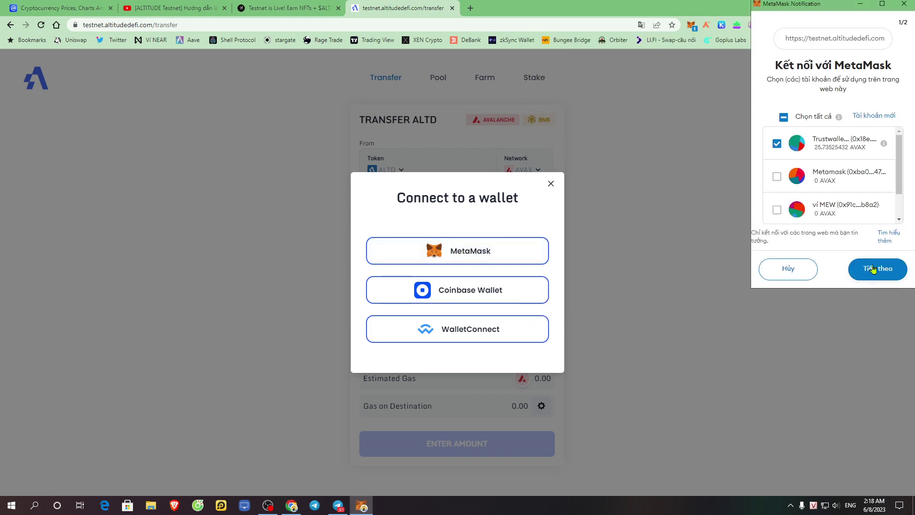
pyautogui.click(871, 268)
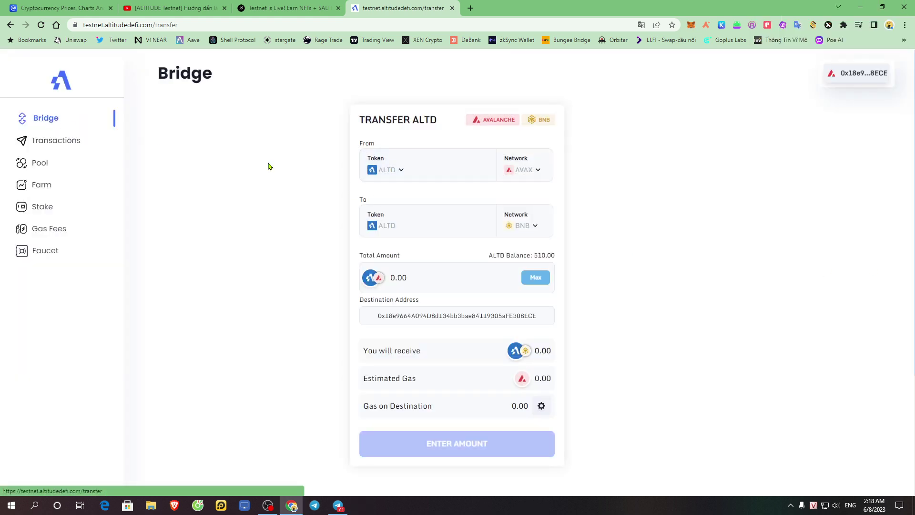
# - Select ALTD as the transfer token, try Polygon and Fantom as destination chains, and settle on Metis
pyautogui.click(395, 172)
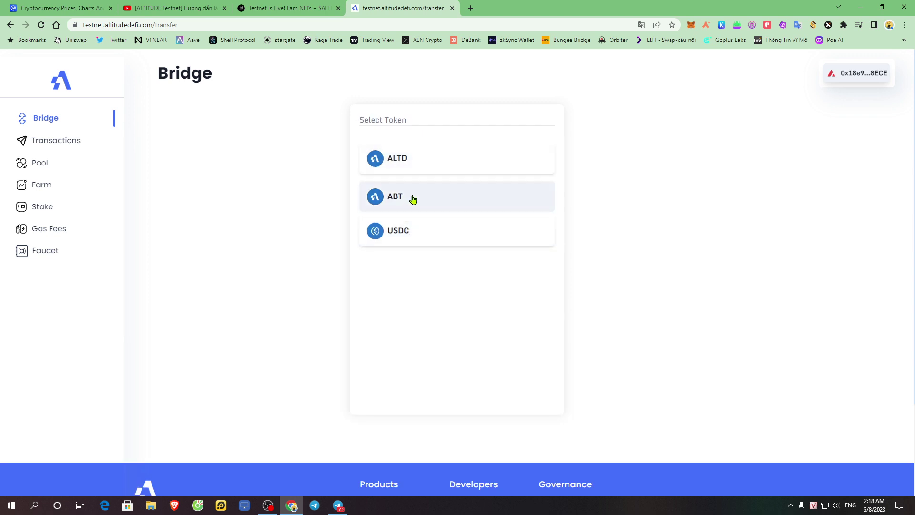
pyautogui.click(433, 162)
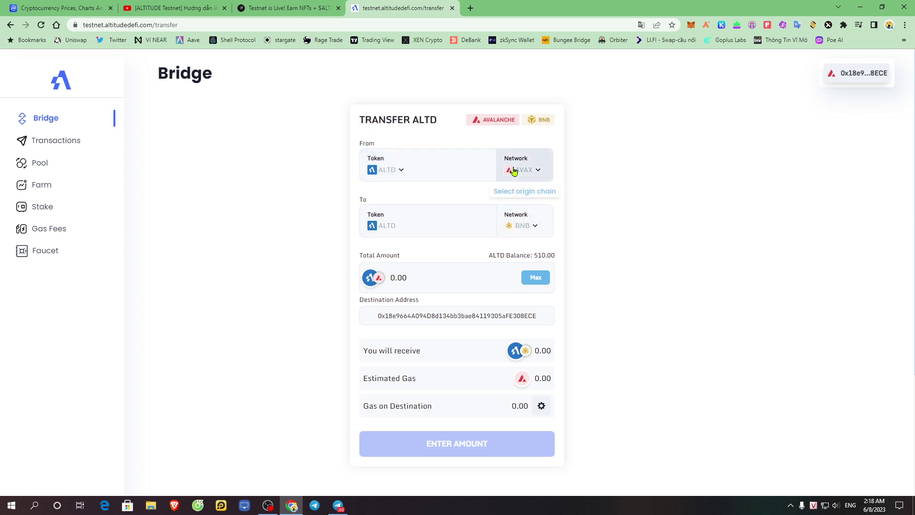
pyautogui.click(530, 231)
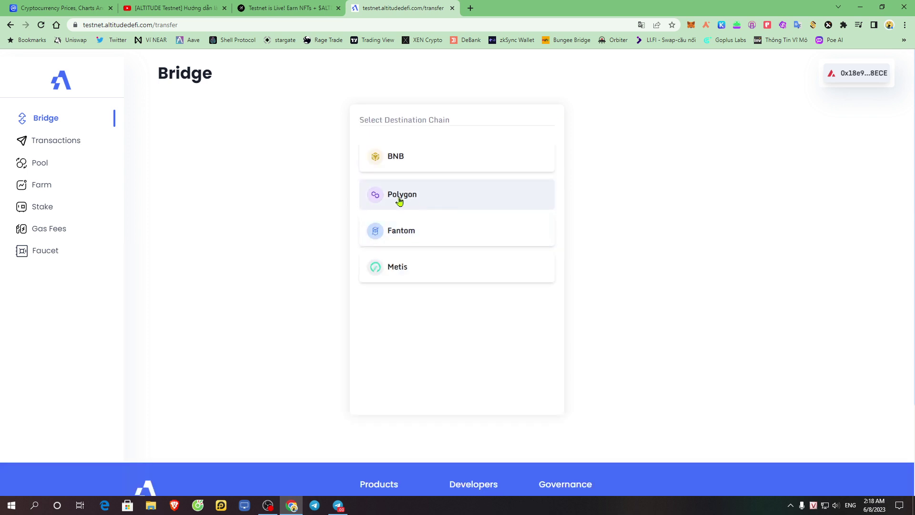
pyautogui.click(416, 201)
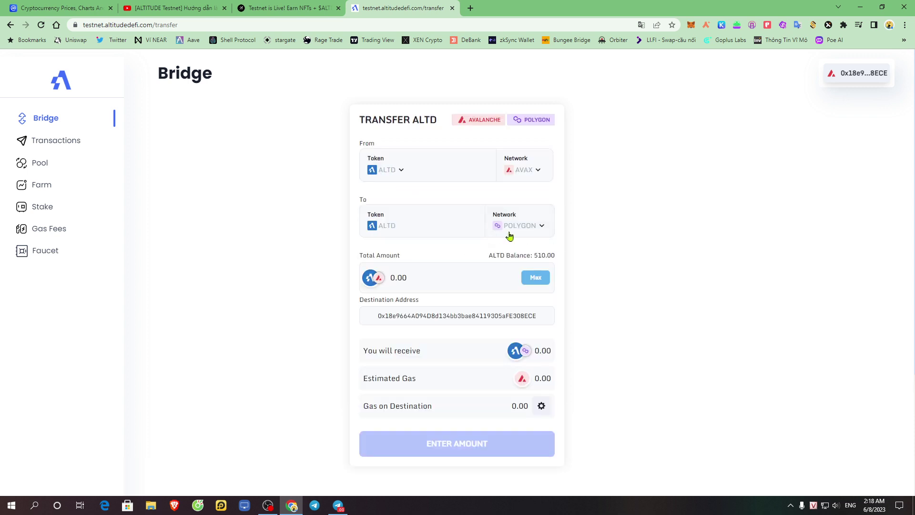
pyautogui.click(535, 221)
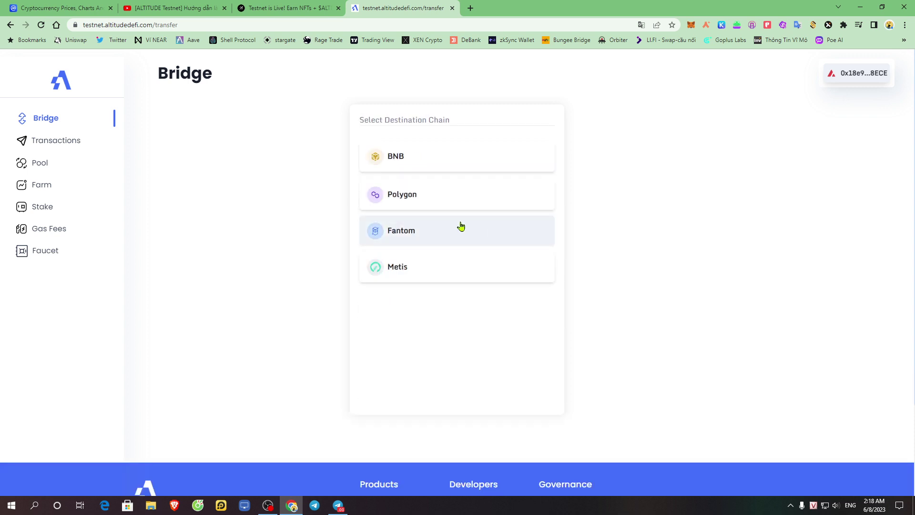
pyautogui.click(433, 237)
pyautogui.click(533, 228)
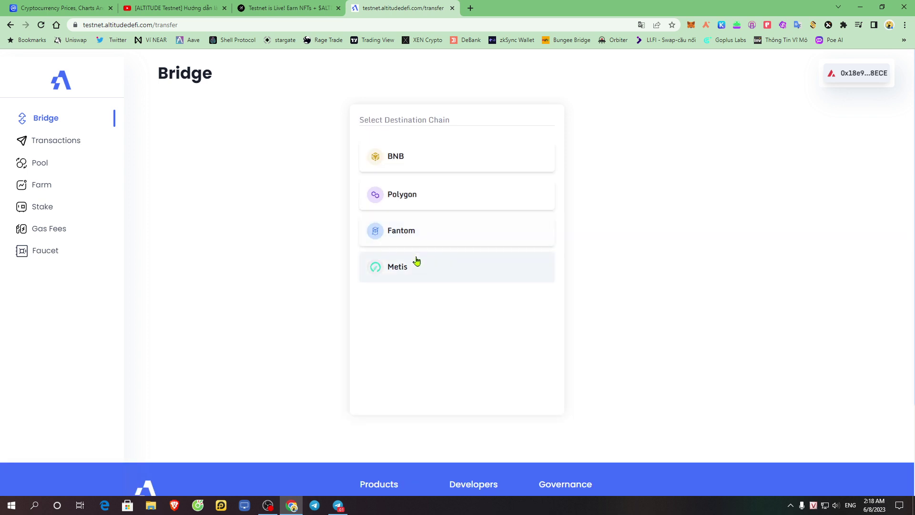
pyautogui.click(416, 263)
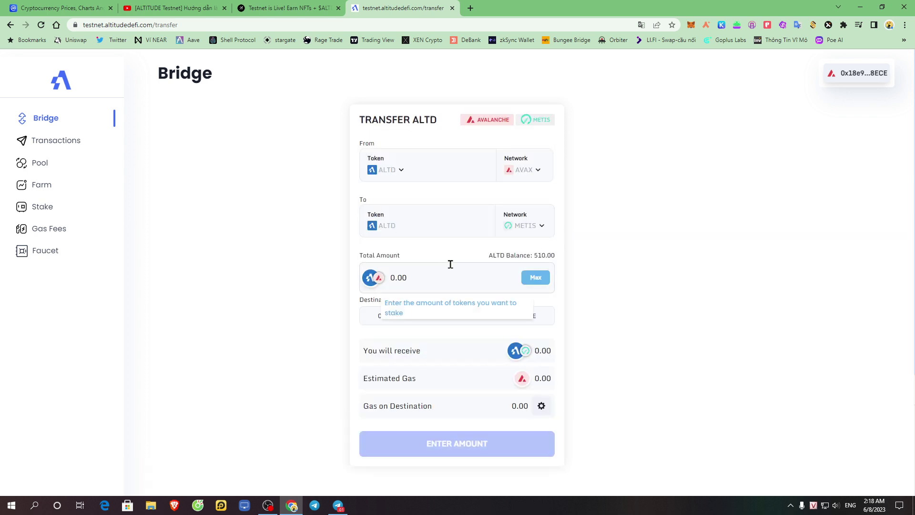
# - Send 5 ALTD from Avalanche to Metis and approve the transaction in MetaMask
pyautogui.click(451, 176)
pyautogui.click(447, 173)
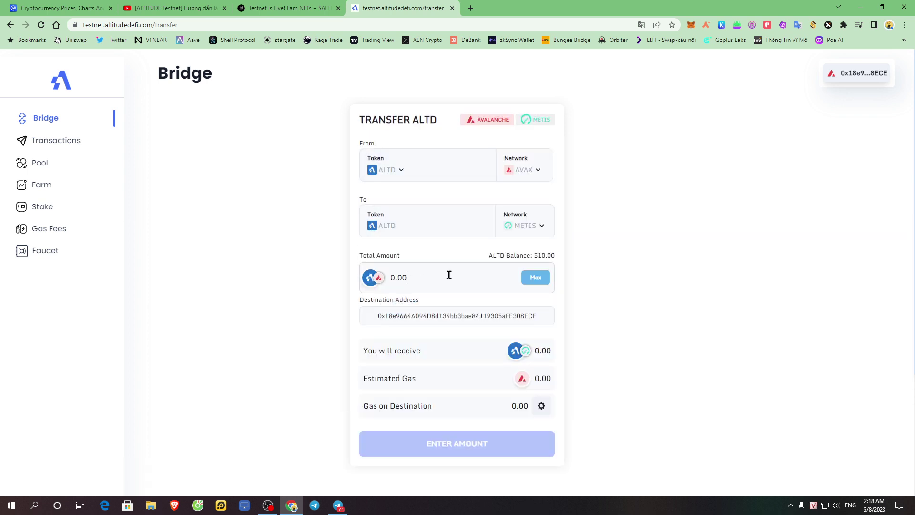
pyautogui.moveTo(434, 277); pyautogui.dragTo(381, 280)
pyautogui.write('5')
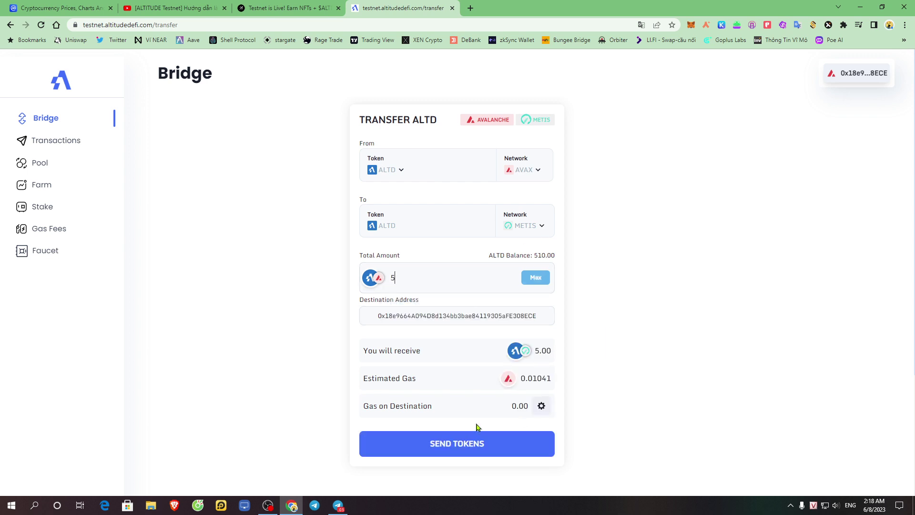
pyautogui.click(460, 444)
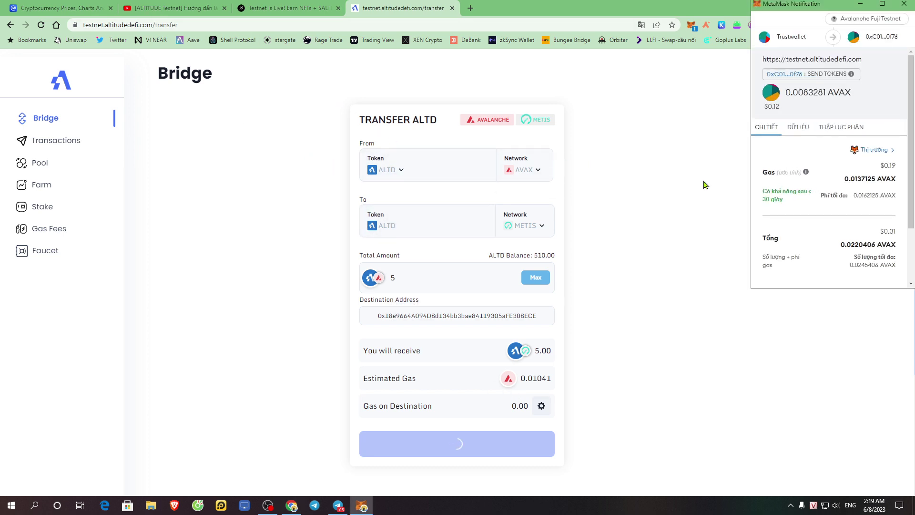
pyautogui.scroll(-3, 829, 214)
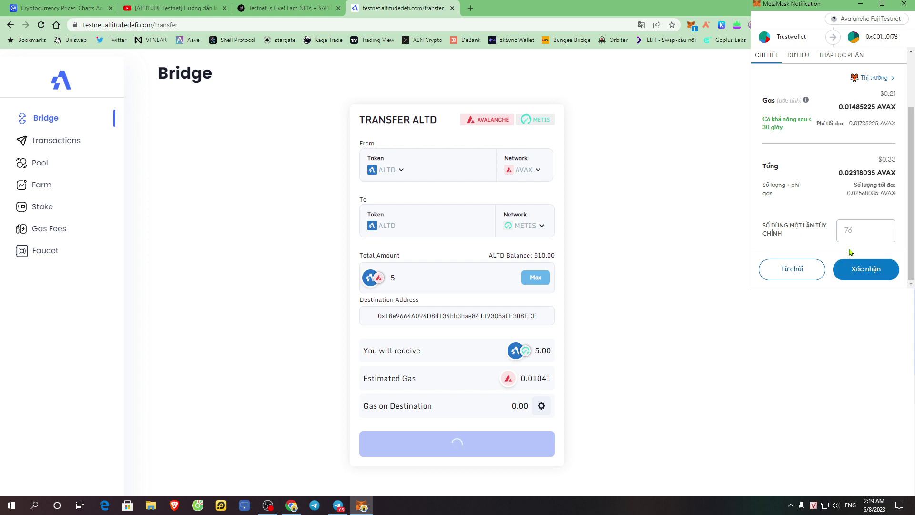
pyautogui.click(873, 273)
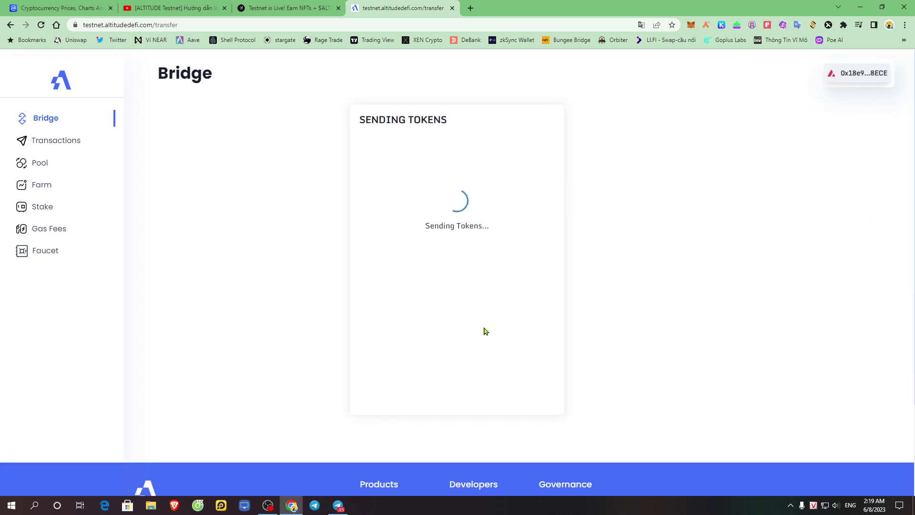
pyautogui.moveTo(359, 120); pyautogui.dragTo(535, 124)
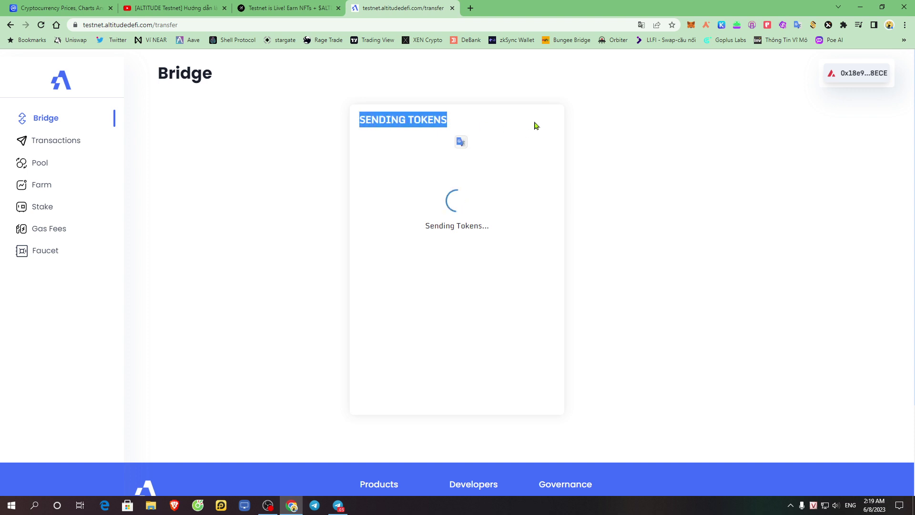
pyautogui.click(570, 189)
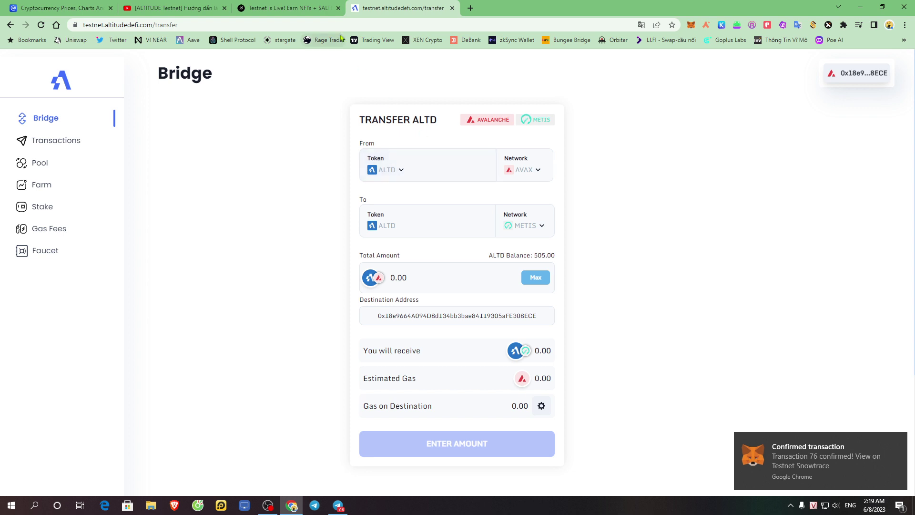
# - Recheck the "Altitude Testnet - 5 transactions" credential on the Galxe campaign page
pyautogui.click(301, 4)
pyautogui.scroll(-3, 672, 237)
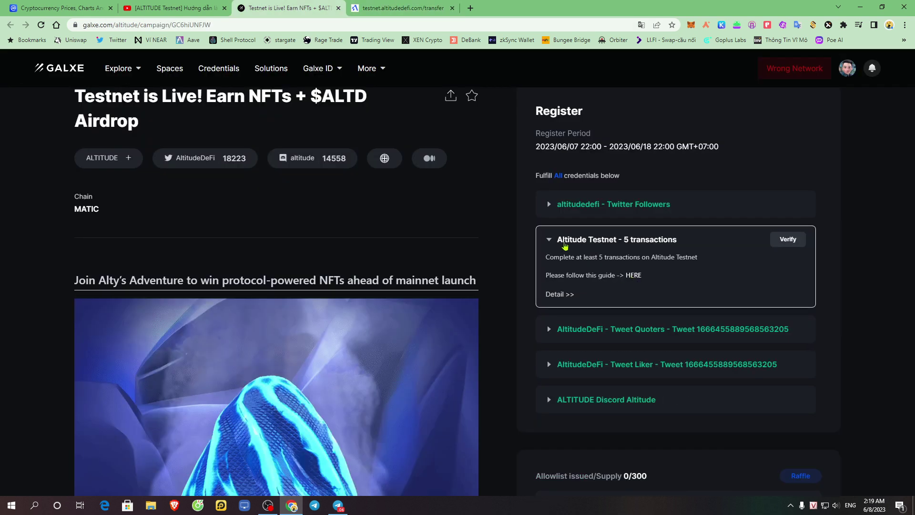
pyautogui.moveTo(548, 257); pyautogui.dragTo(626, 258)
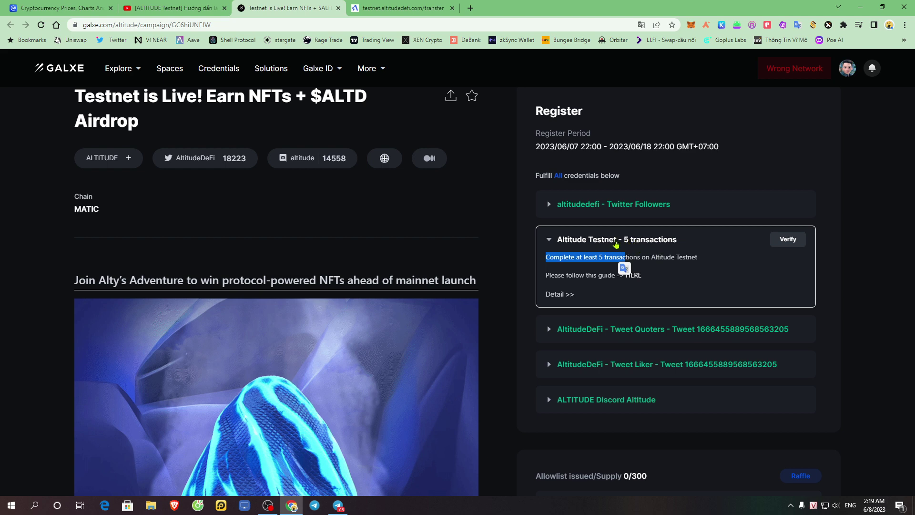
pyautogui.click(671, 245)
# - Return to the Altitude bridge, try Polygon as the destination chain, and switch it back to Metis
pyautogui.click(368, 6)
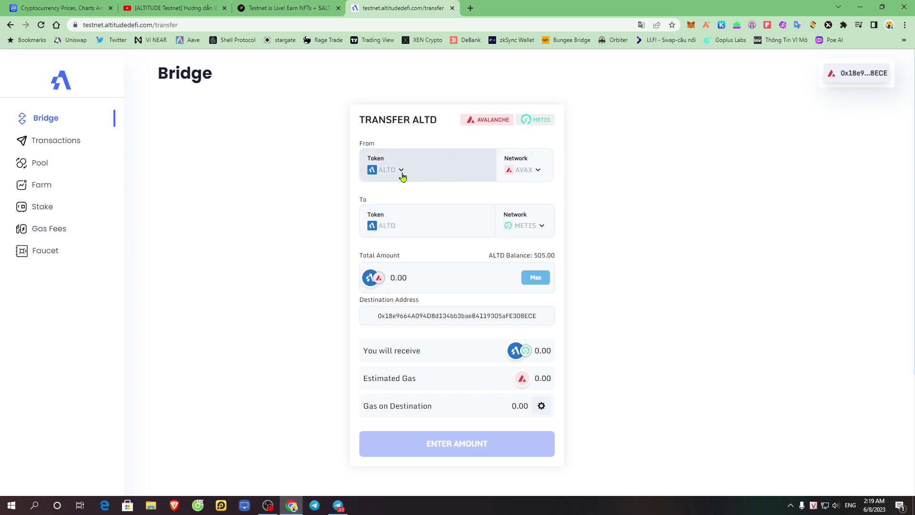
pyautogui.click(524, 227)
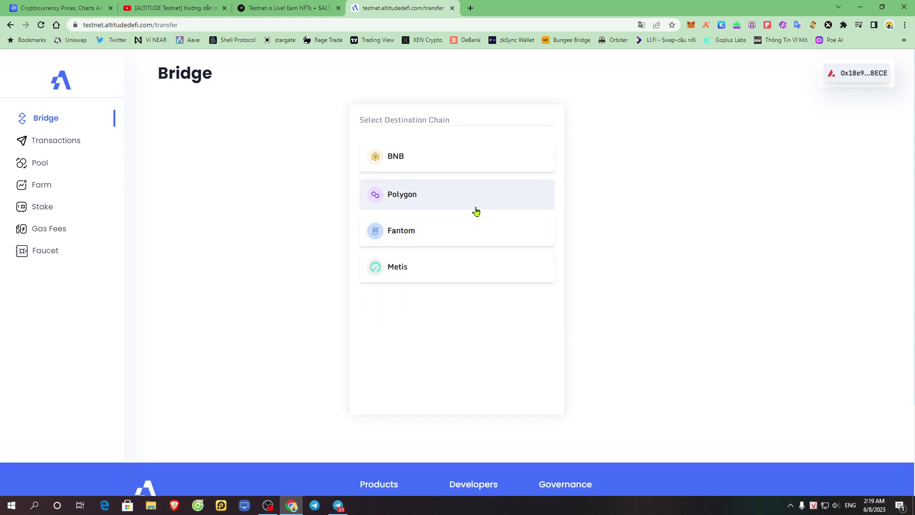
pyautogui.click(424, 200)
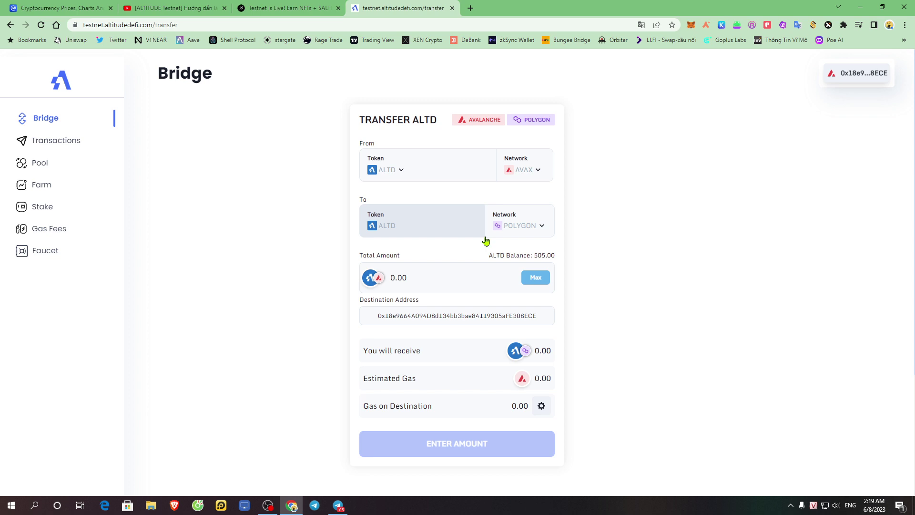
pyautogui.click(537, 228)
pyautogui.click(426, 265)
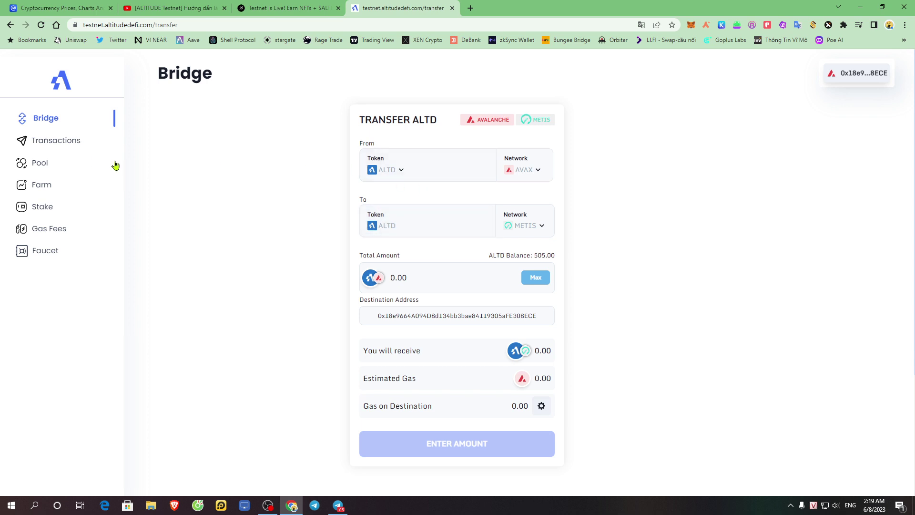
# - View the Altitude Pool and Farm pages and compare them with the YouTube tutorial
pyautogui.click(57, 163)
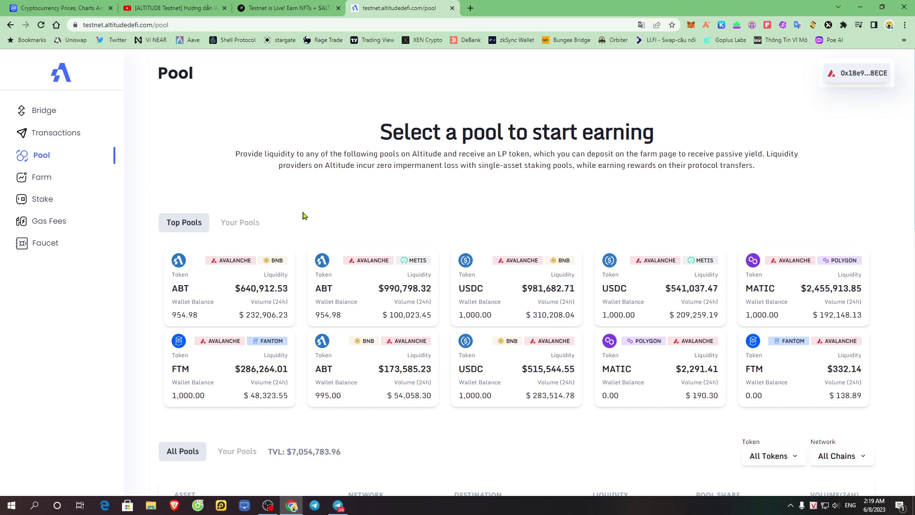
pyautogui.click(56, 202)
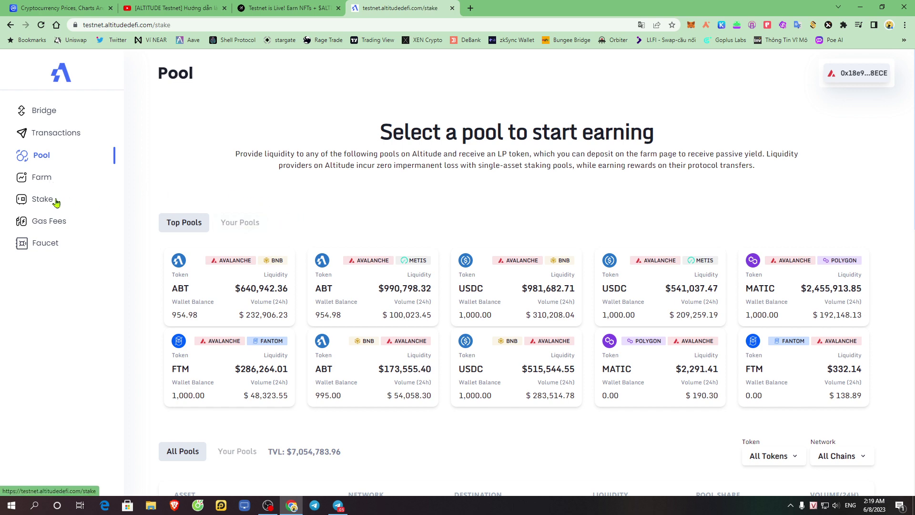
pyautogui.click(42, 178)
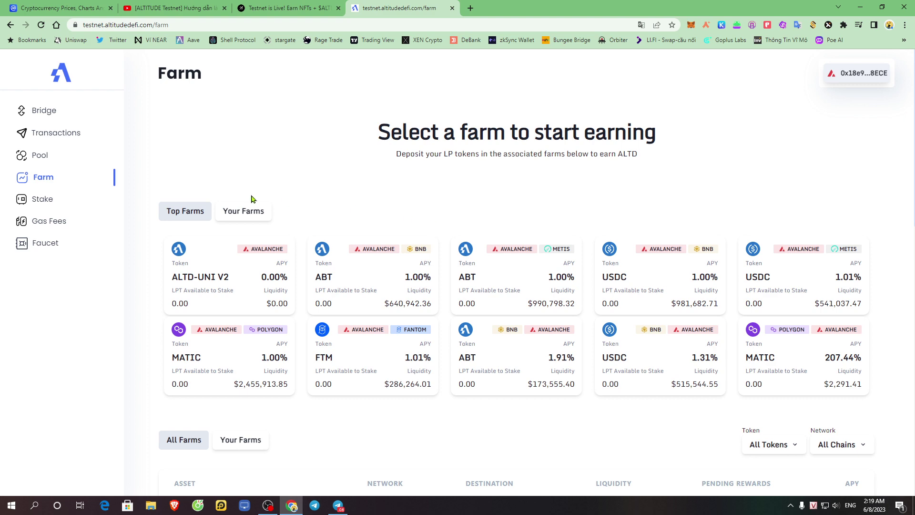
pyautogui.click(174, 7)
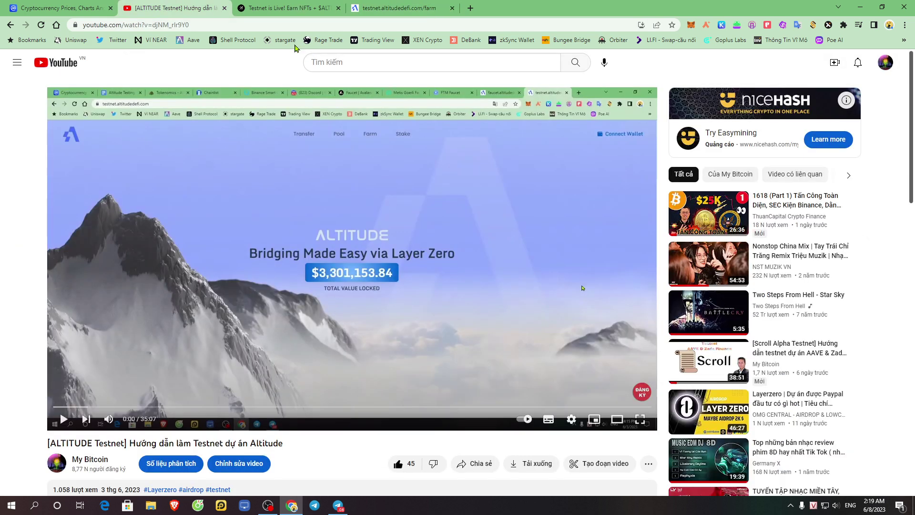
pyautogui.click(380, 6)
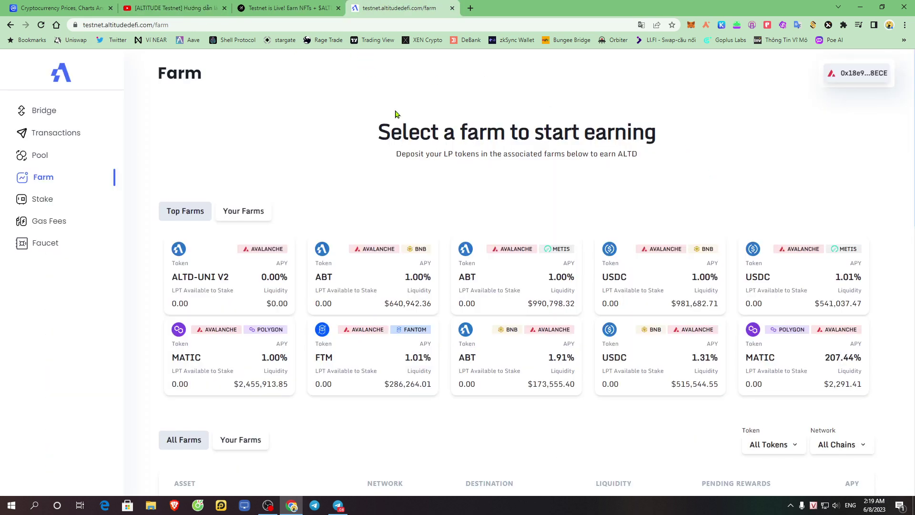
# - Open the Altitude Bridge page, return to the Galxe campaign and review its required credentials, including the tweet quote details
pyautogui.click(26, 107)
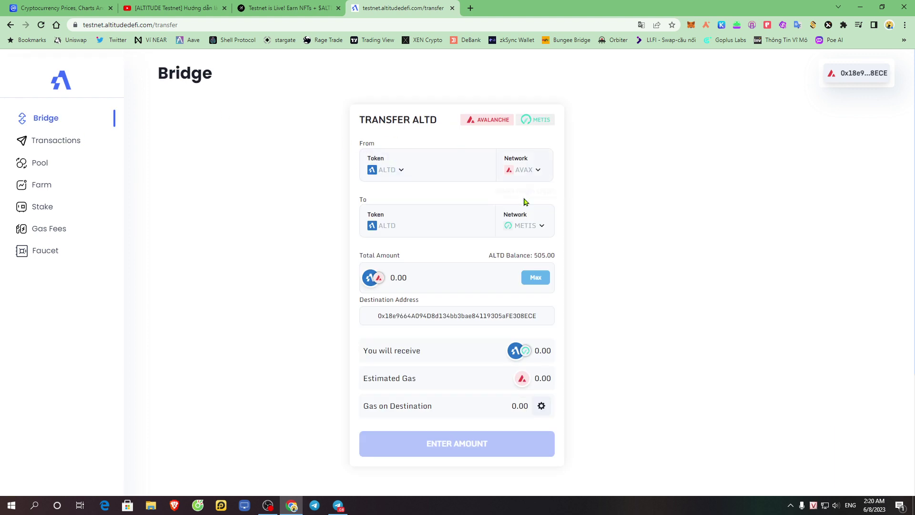
pyautogui.click(289, 7)
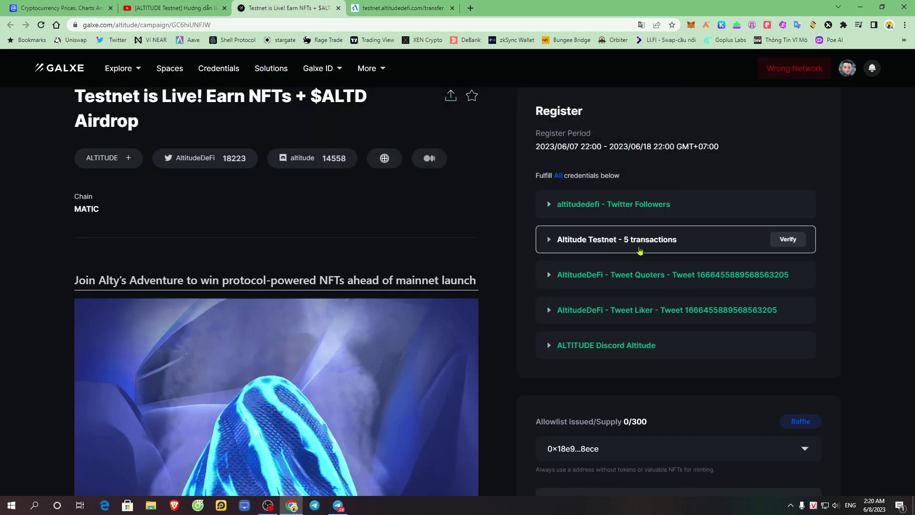
pyautogui.click(593, 205)
pyautogui.click(613, 209)
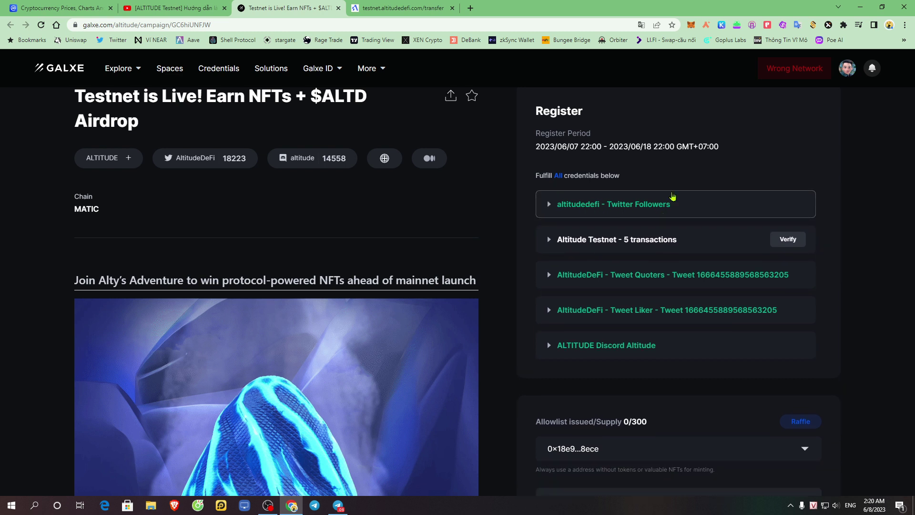
pyautogui.click(663, 280)
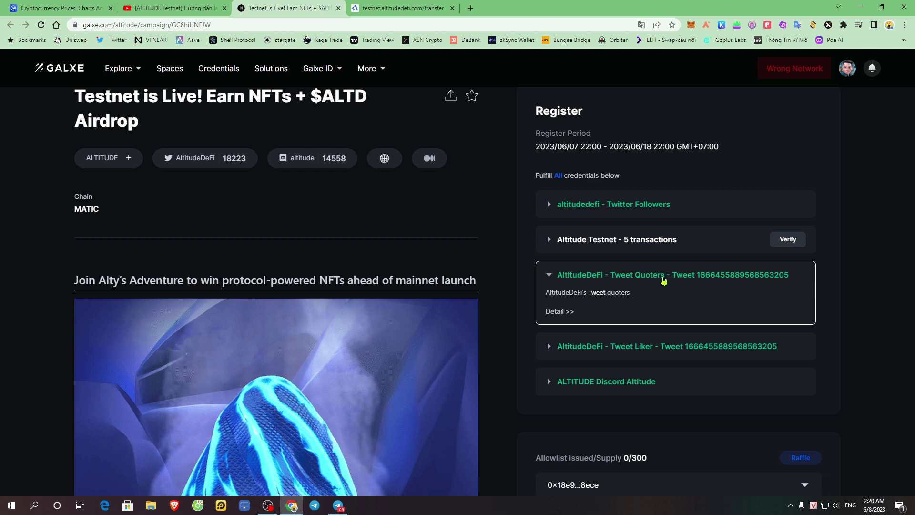
pyautogui.click(664, 280)
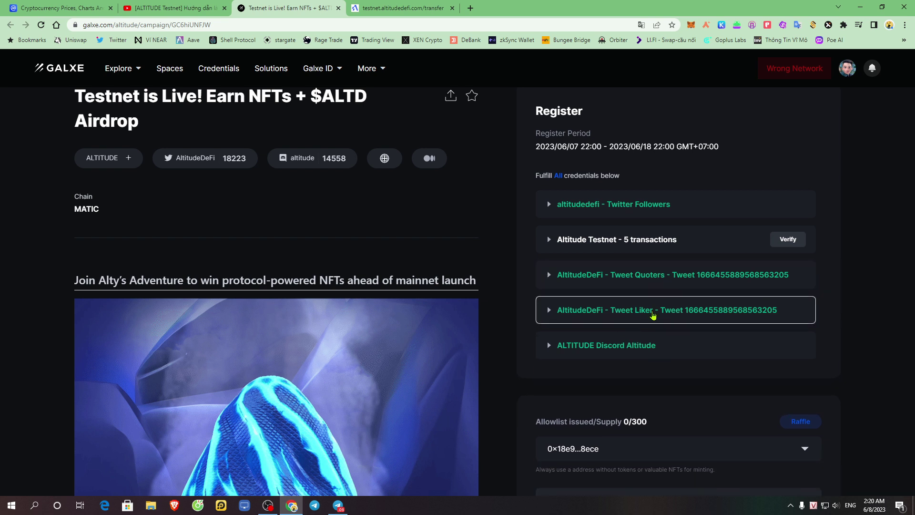
pyautogui.click(630, 354)
pyautogui.click(642, 352)
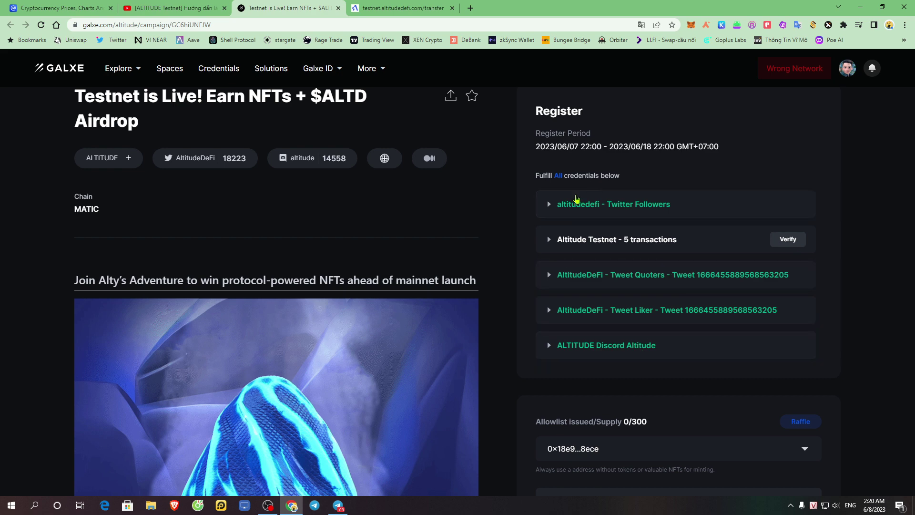
pyautogui.moveTo(535, 178); pyautogui.dragTo(668, 320)
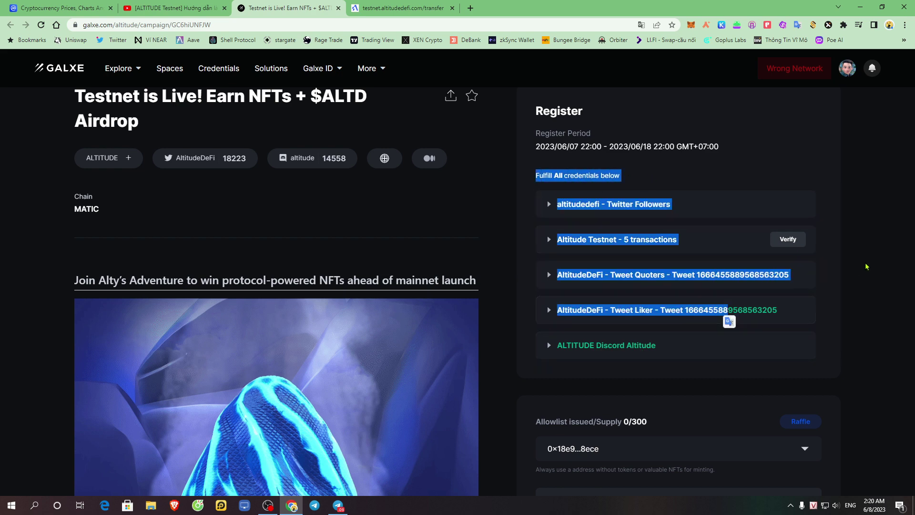
pyautogui.click(856, 257)
# - Check the campaign's allowlist supply and the end date of its register period
pyautogui.scroll(-3, 864, 296)
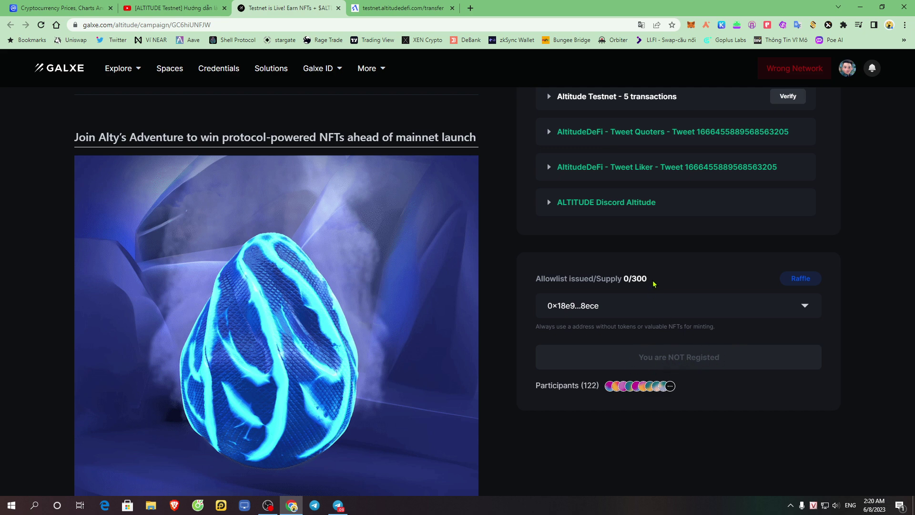
pyautogui.moveTo(647, 276); pyautogui.dragTo(622, 278)
pyautogui.scroll(6, 678, 294)
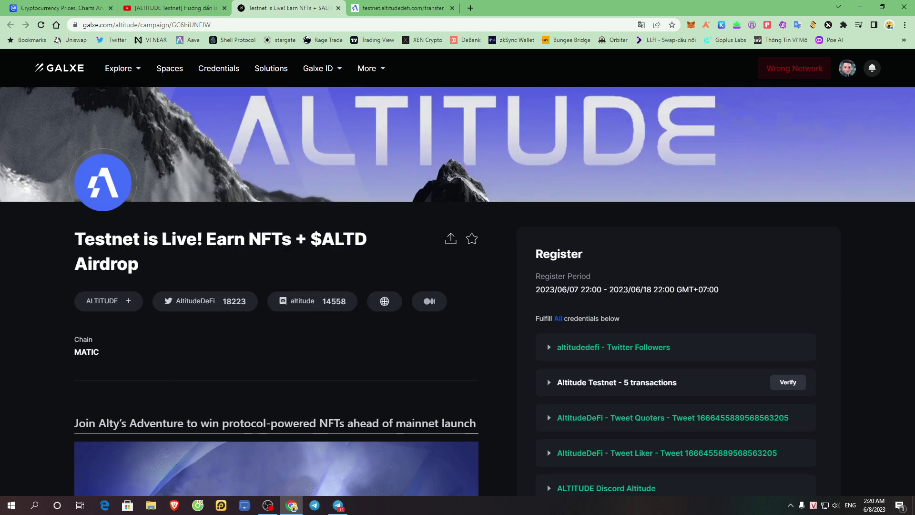
pyautogui.moveTo(654, 288); pyautogui.dragTo(627, 289)
pyautogui.click(794, 310)
pyautogui.scroll(-3, 725, 329)
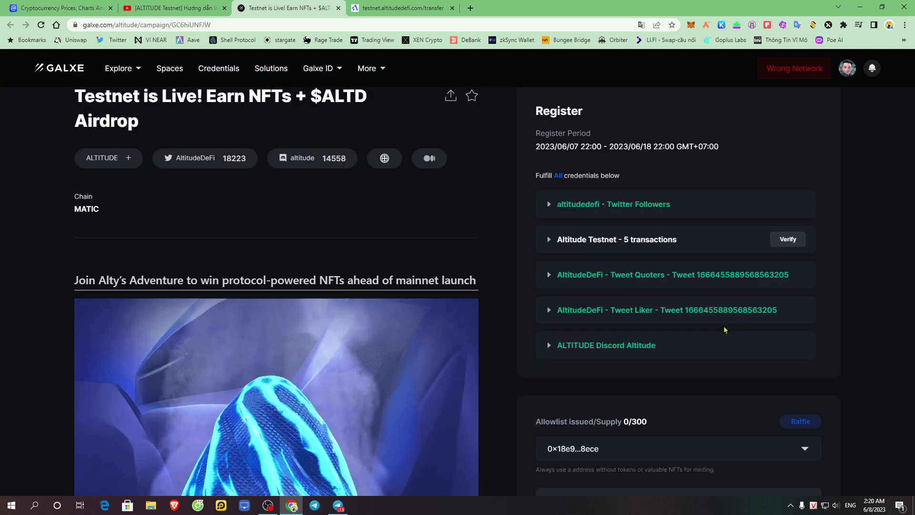
pyautogui.scroll(-3, 724, 329)
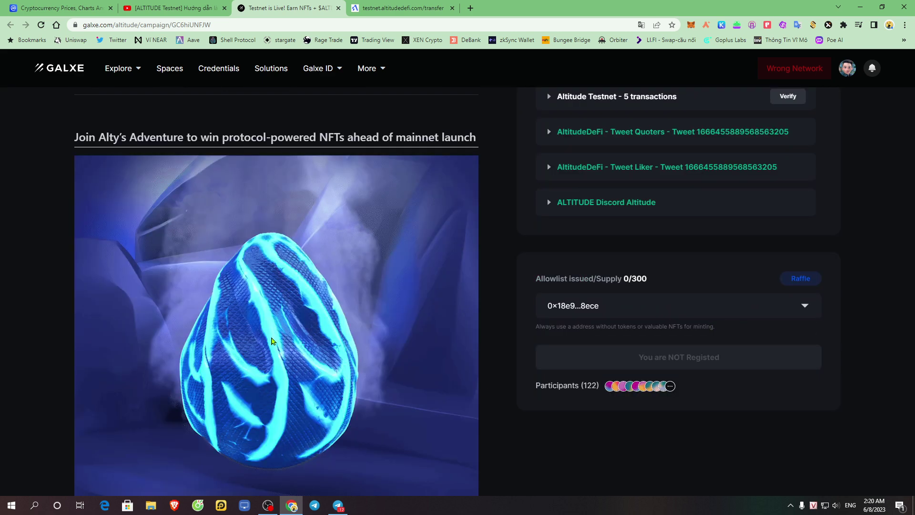
# - Read the campaign description, covering the Alty Egg perks, how to win one and the special bonus
pyautogui.doubleClick(253, 26)
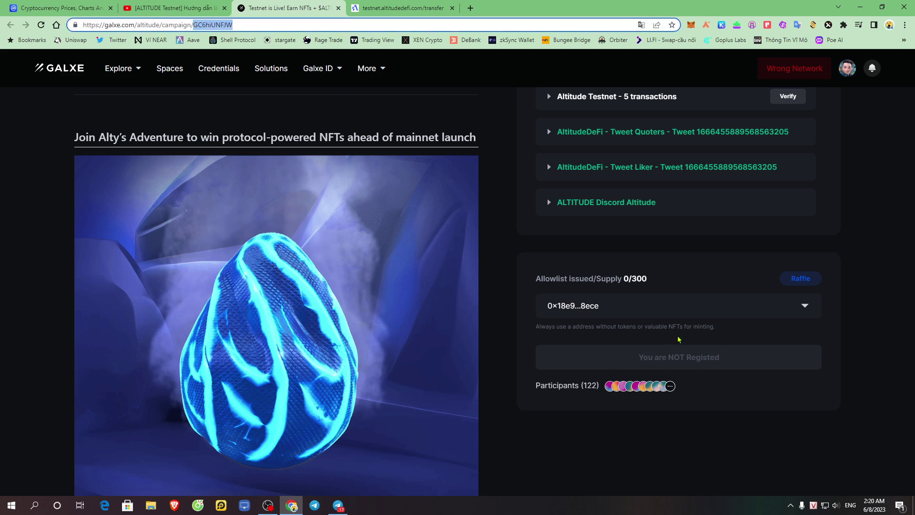
pyautogui.scroll(-6, 433, 347)
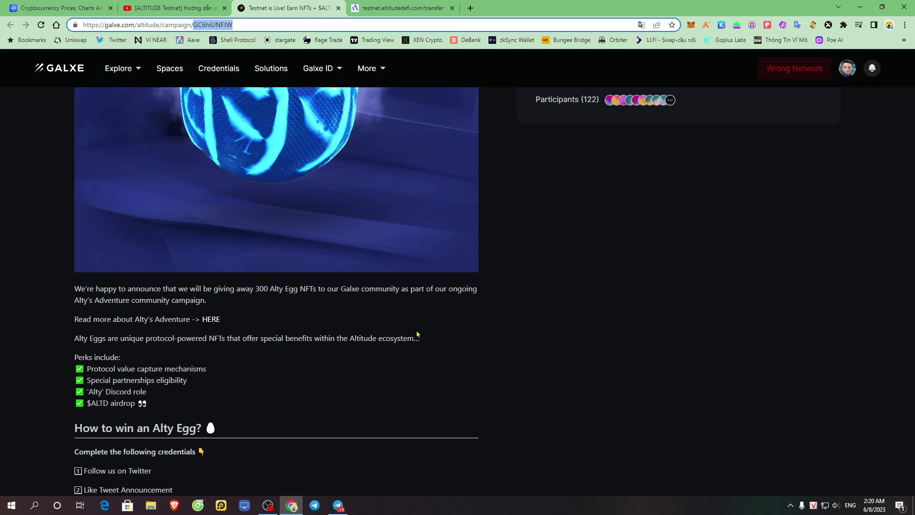
pyautogui.scroll(-5, 417, 334)
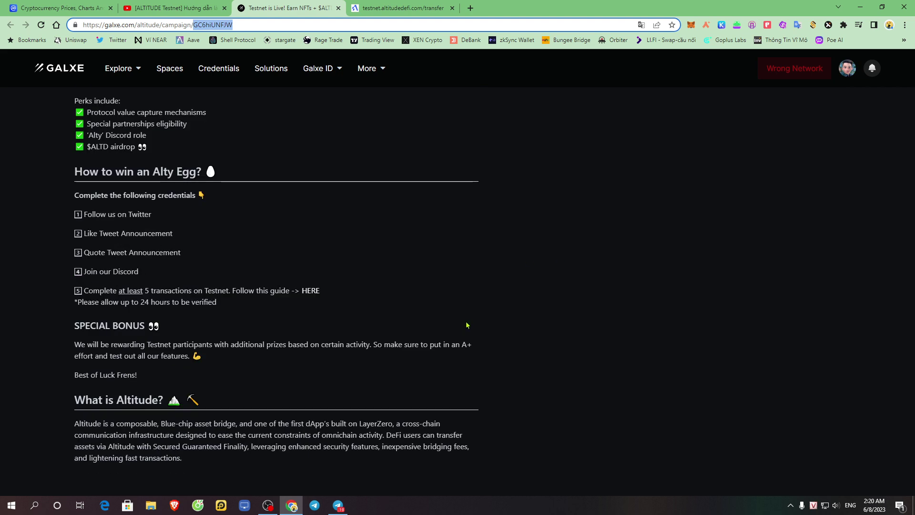
pyautogui.scroll(3, 229, 300)
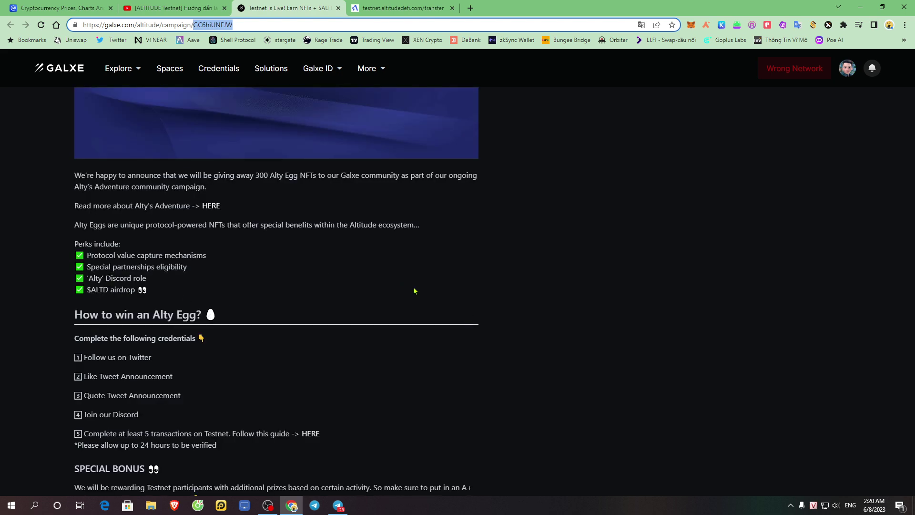
pyautogui.scroll(12, 414, 290)
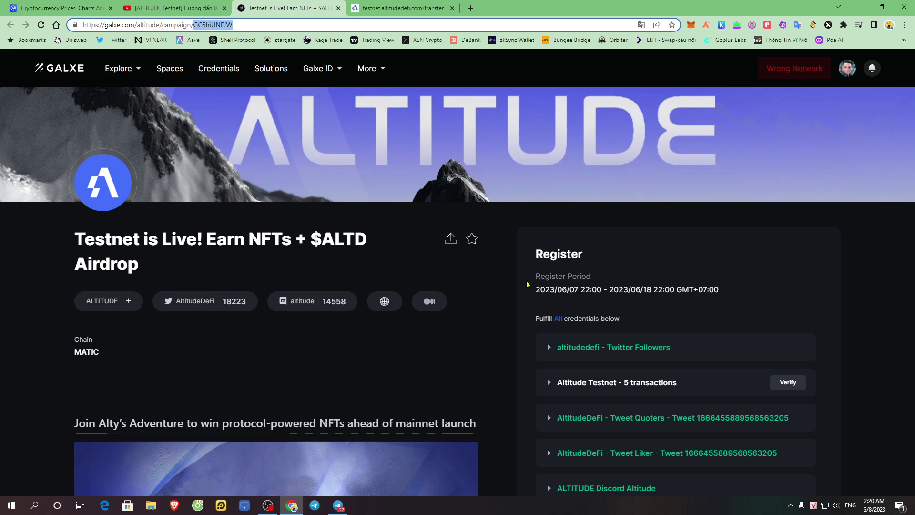
# - Review the credential list again and examine the registration status and allowlist supply in the raffle section
pyautogui.scroll(-6, 604, 308)
pyautogui.scroll(3, 636, 272)
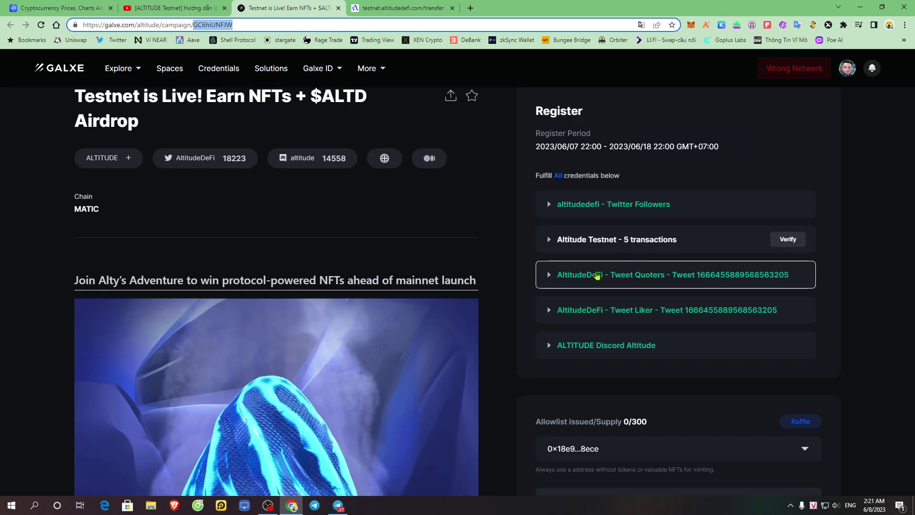
pyautogui.scroll(-6, 664, 243)
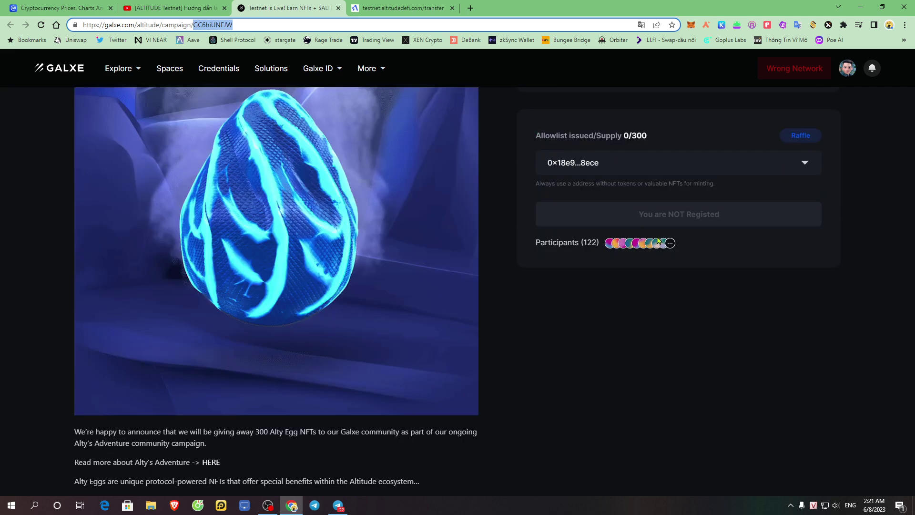
pyautogui.scroll(3, 657, 241)
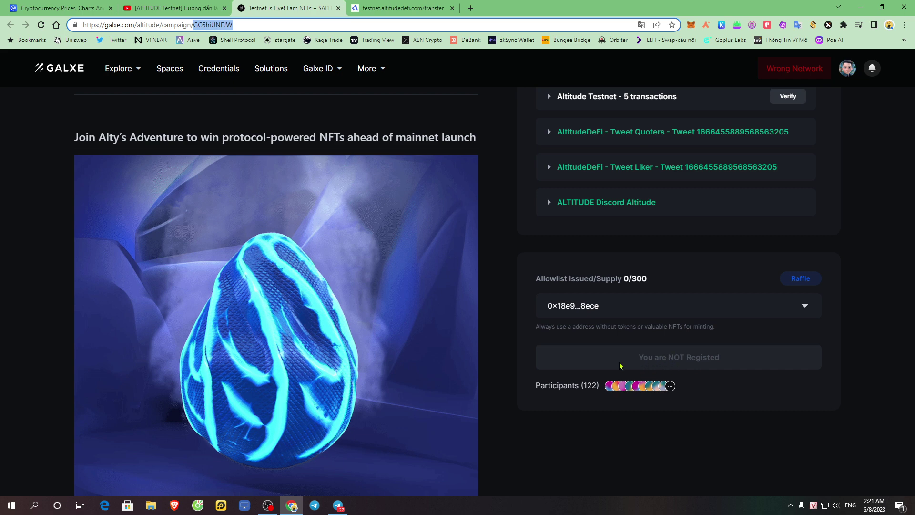
pyautogui.click(747, 362)
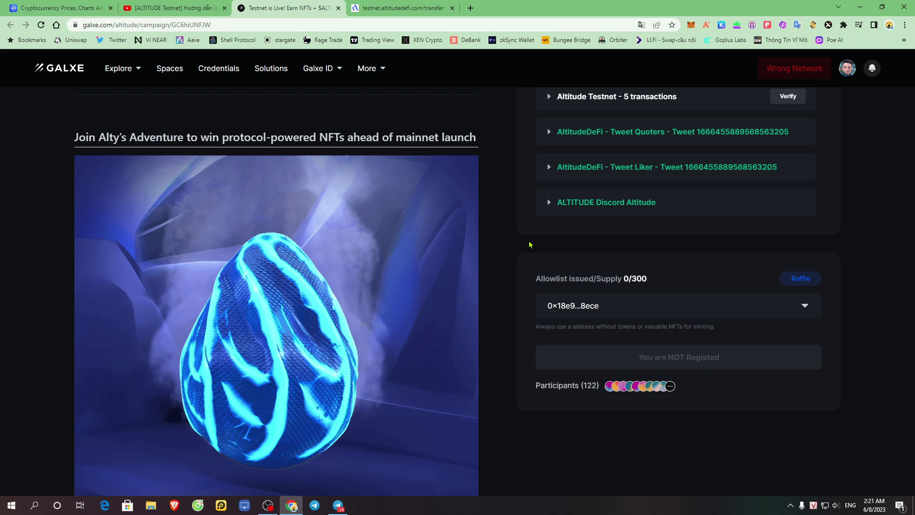
pyautogui.moveTo(656, 284); pyautogui.dragTo(601, 287)
pyautogui.click(676, 283)
# - Glance at the Altitude bridge transfer form and return to the Galxe campaign page
pyautogui.scroll(6, 534, 319)
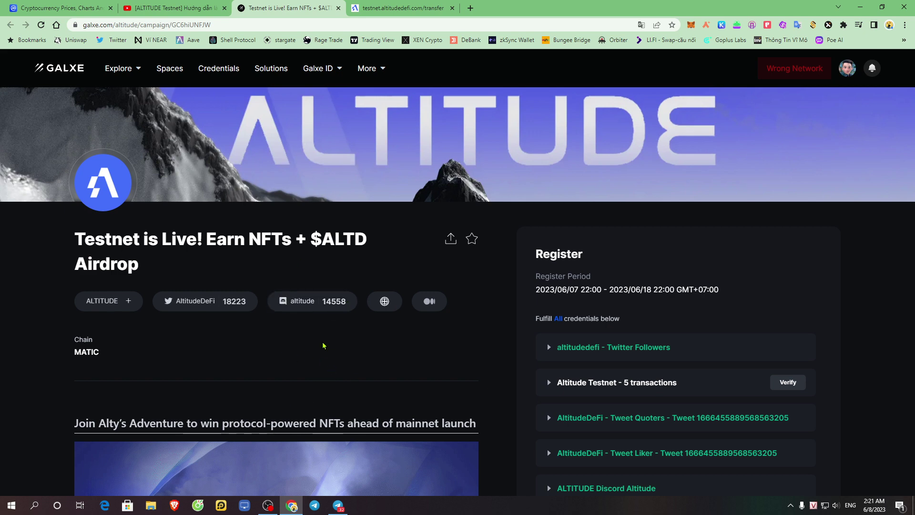
pyautogui.click(378, 8)
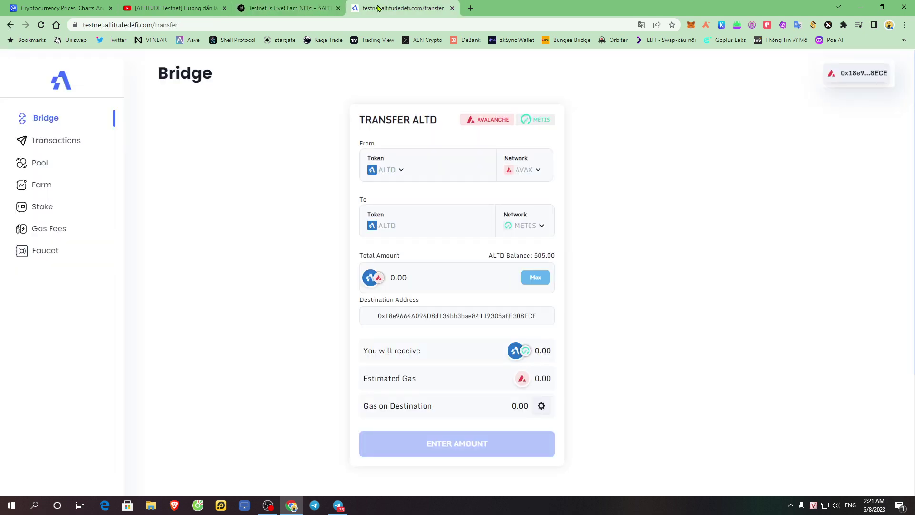
pyautogui.click(286, 5)
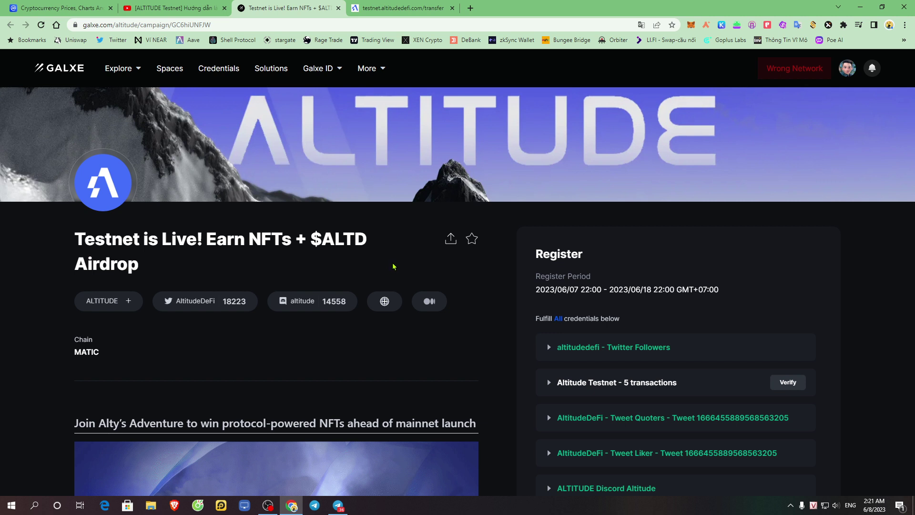